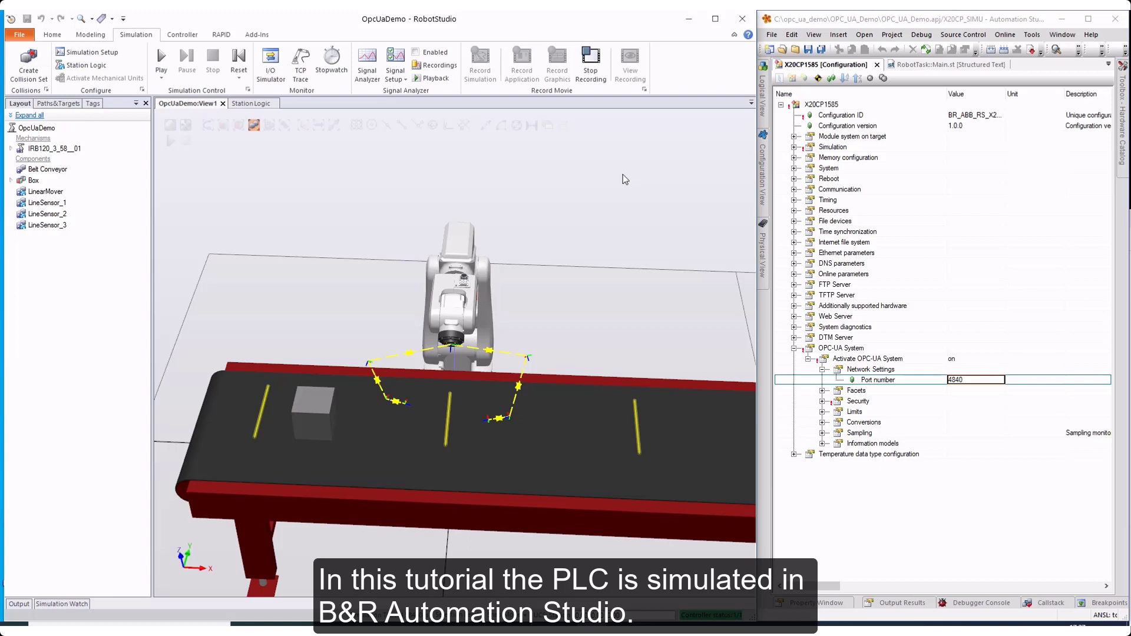
Step: Add an OpcUaClient smart component to the station logic design
click(890, 22)
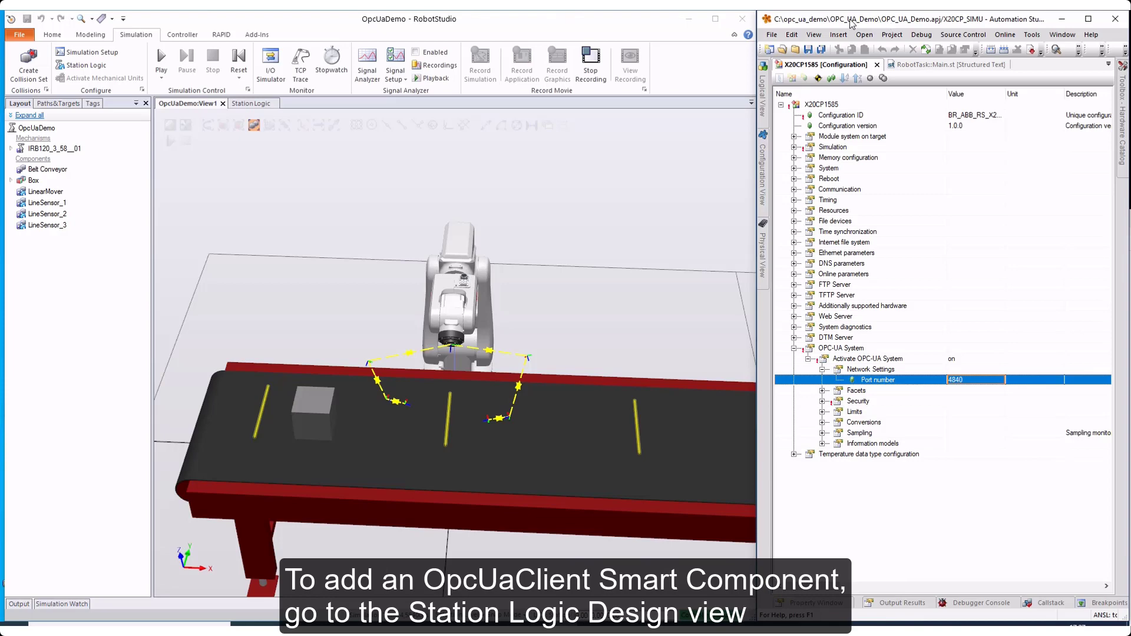
click(87, 66)
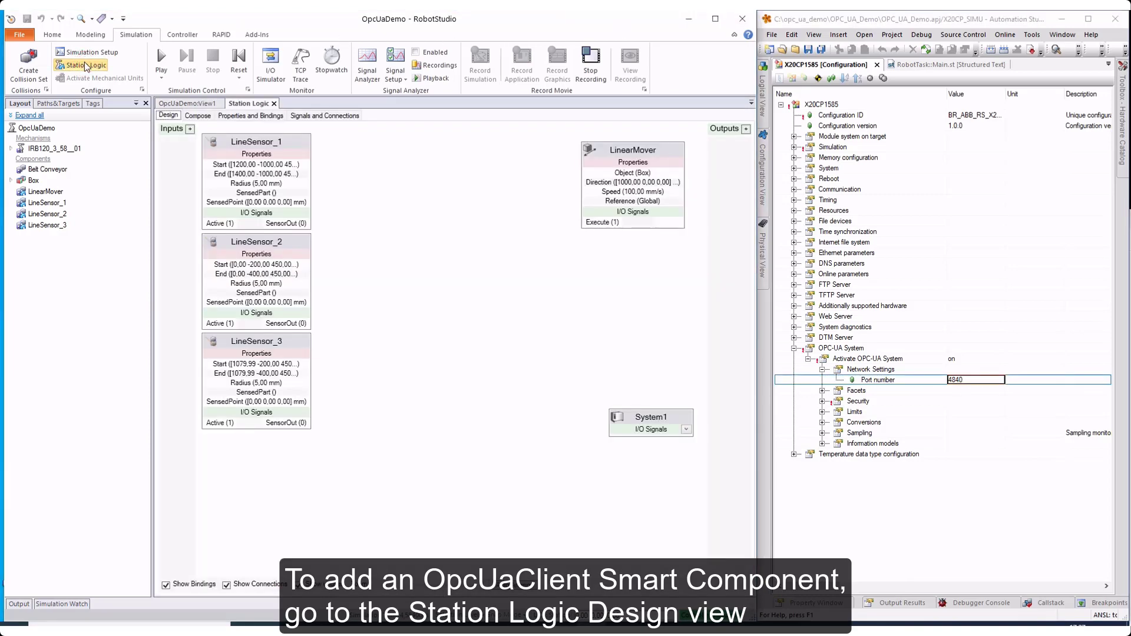
right_click(416, 272)
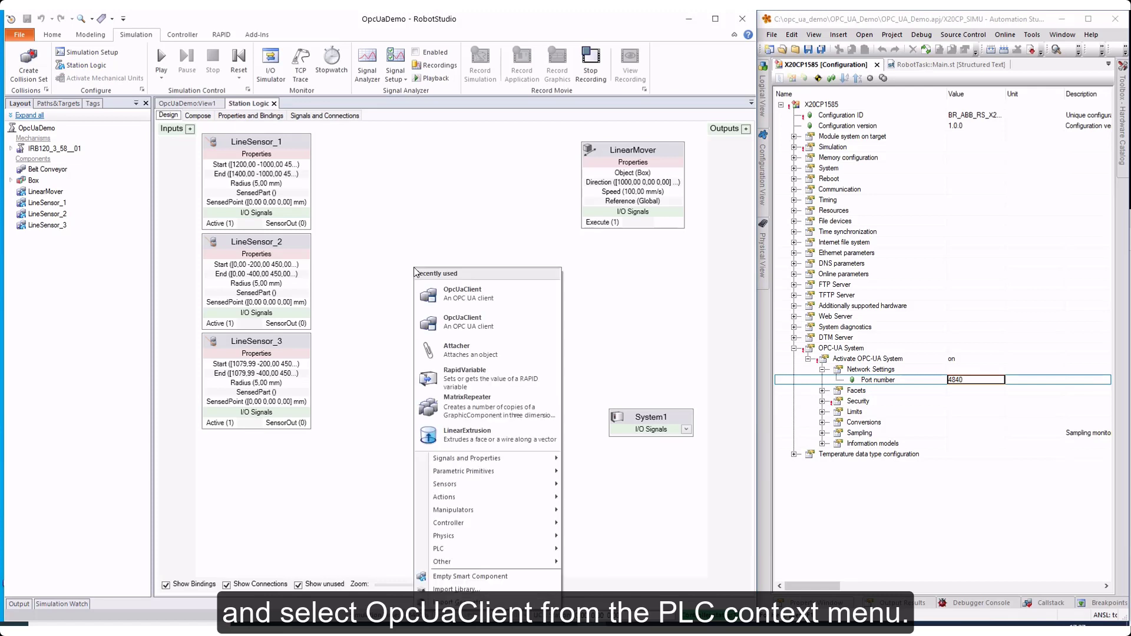
mouse_move(514, 549)
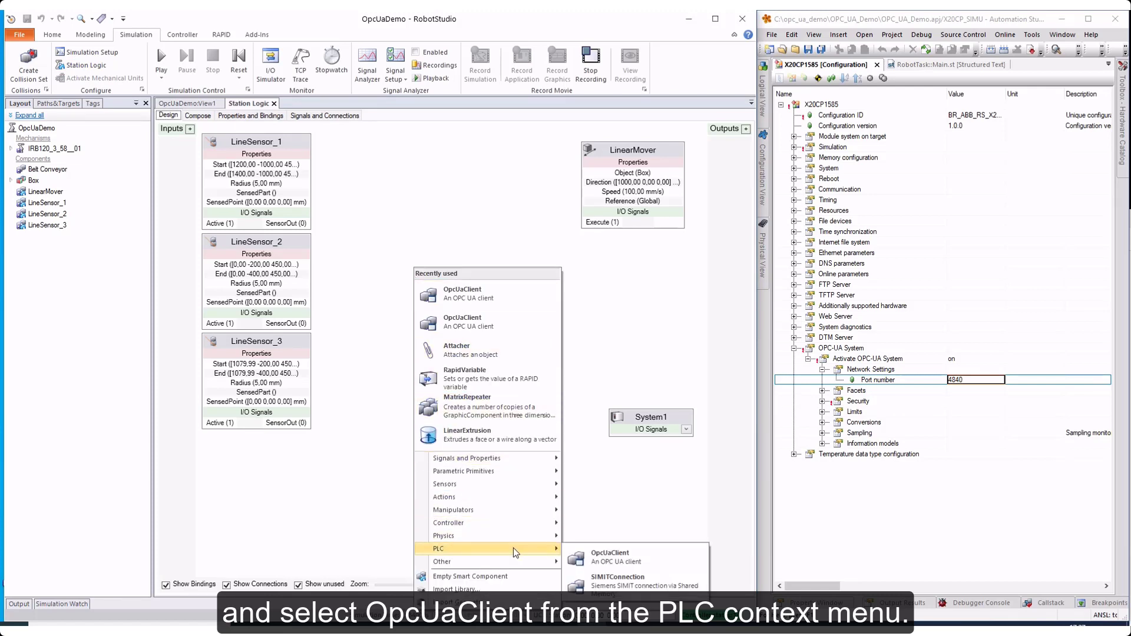
click(624, 557)
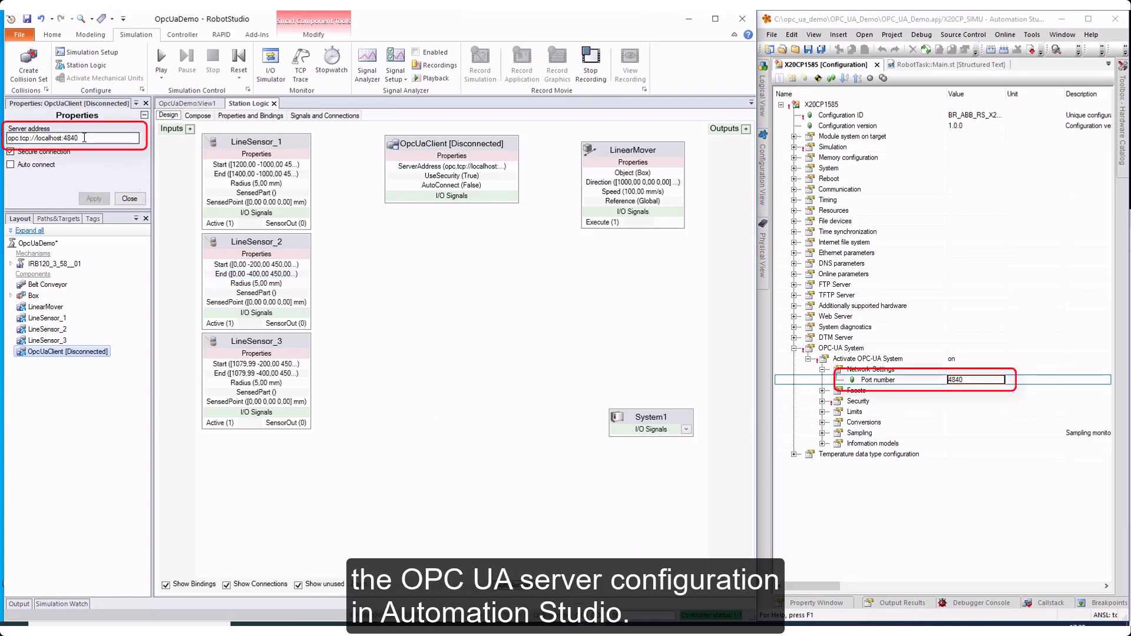
Step: Check the client's server address port against the PLC configuration, and connect the OpcUaClient component, always trusting the server certificate
drag(79, 138, 63, 137)
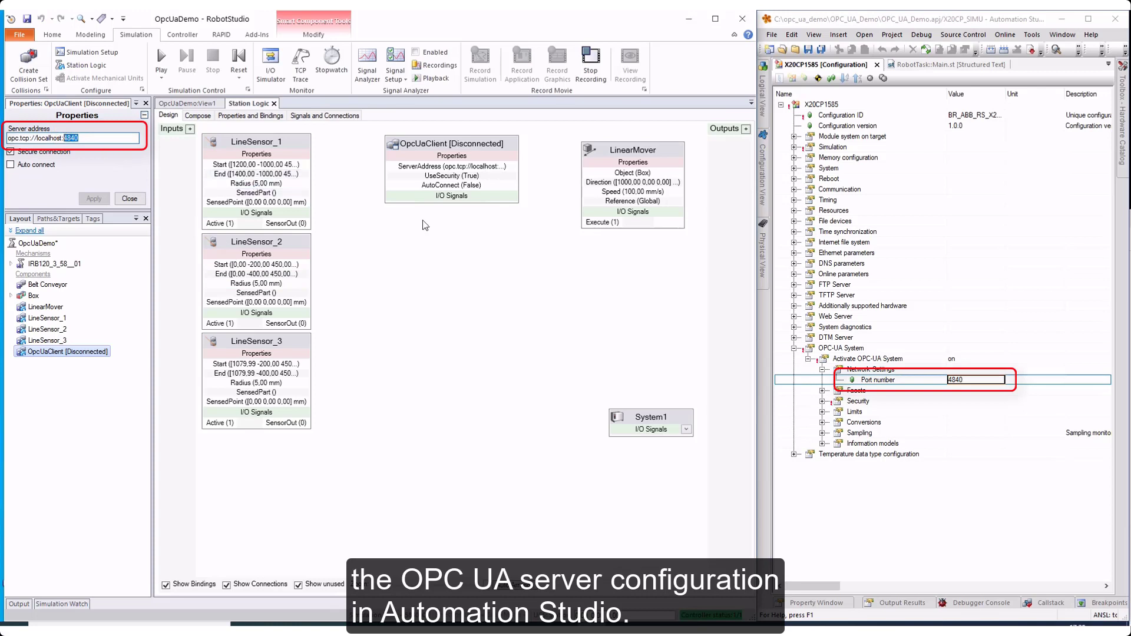
double_click(964, 383)
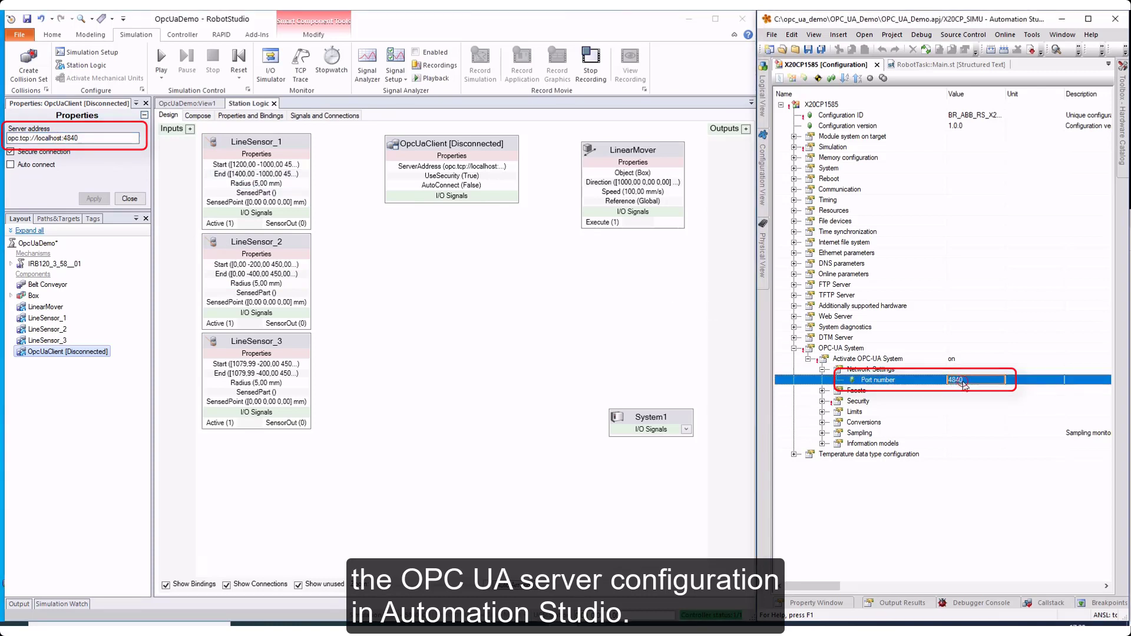
click(484, 148)
right_click(484, 148)
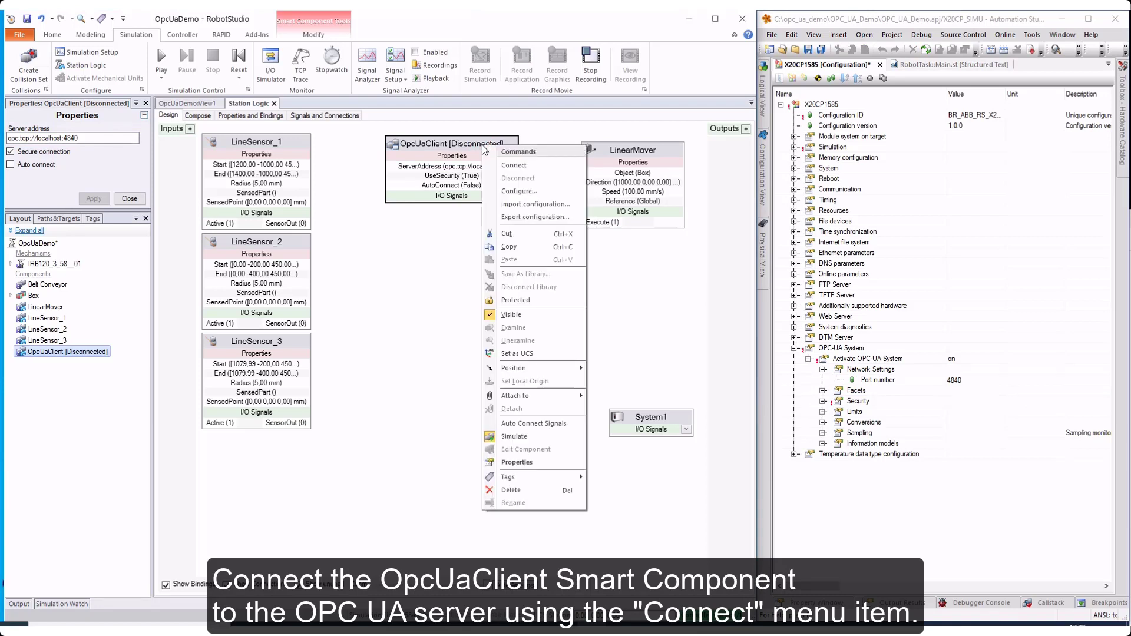
click(517, 167)
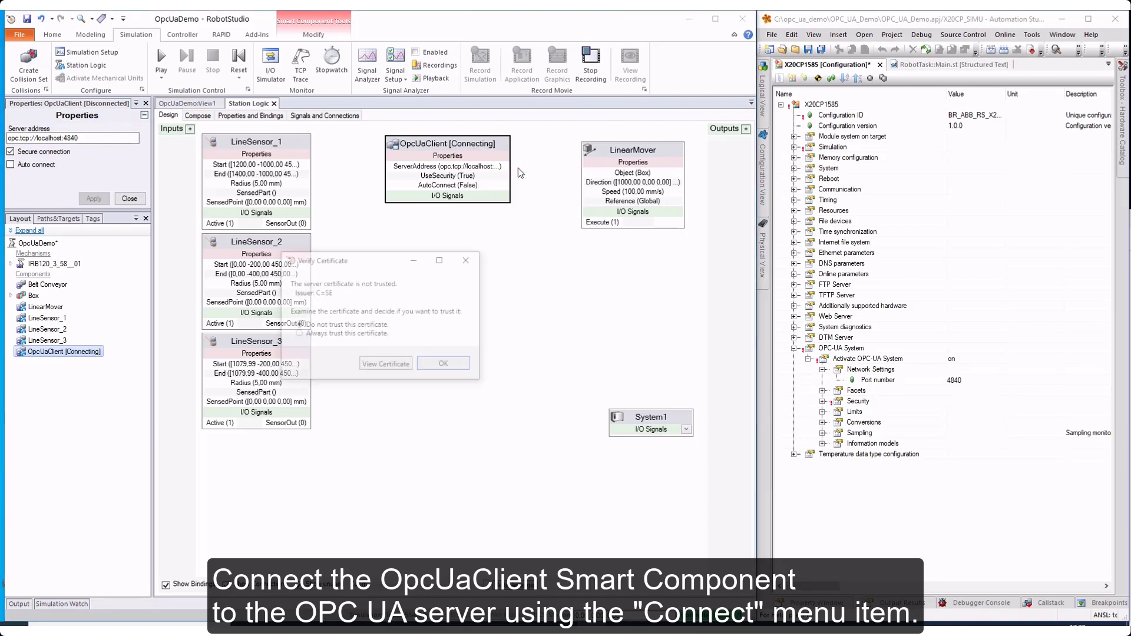
click(363, 335)
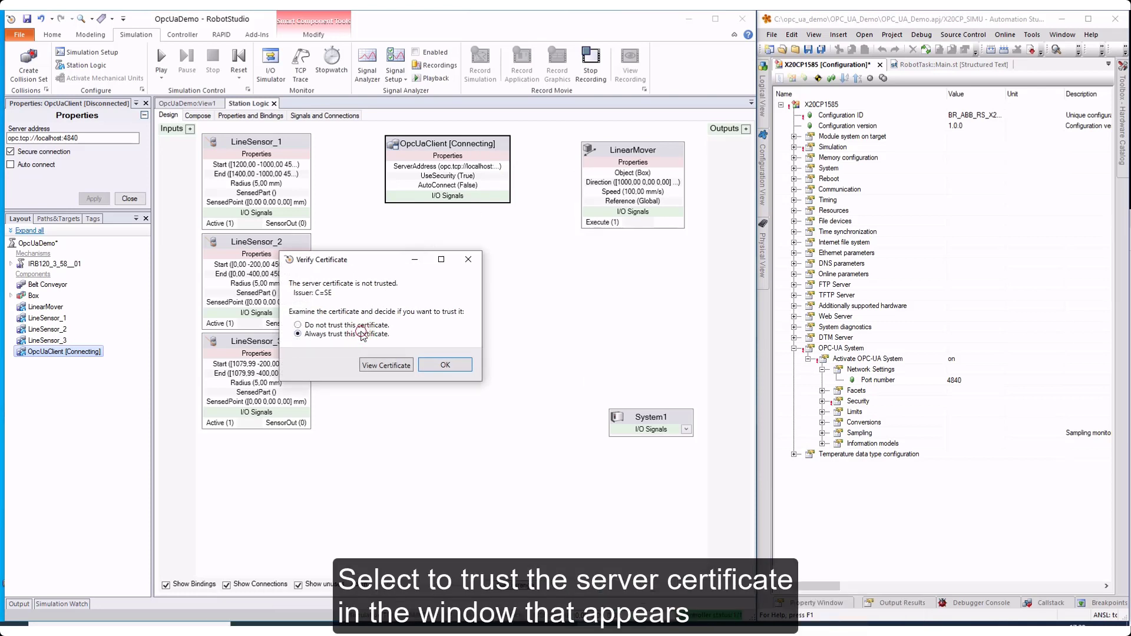
click(444, 366)
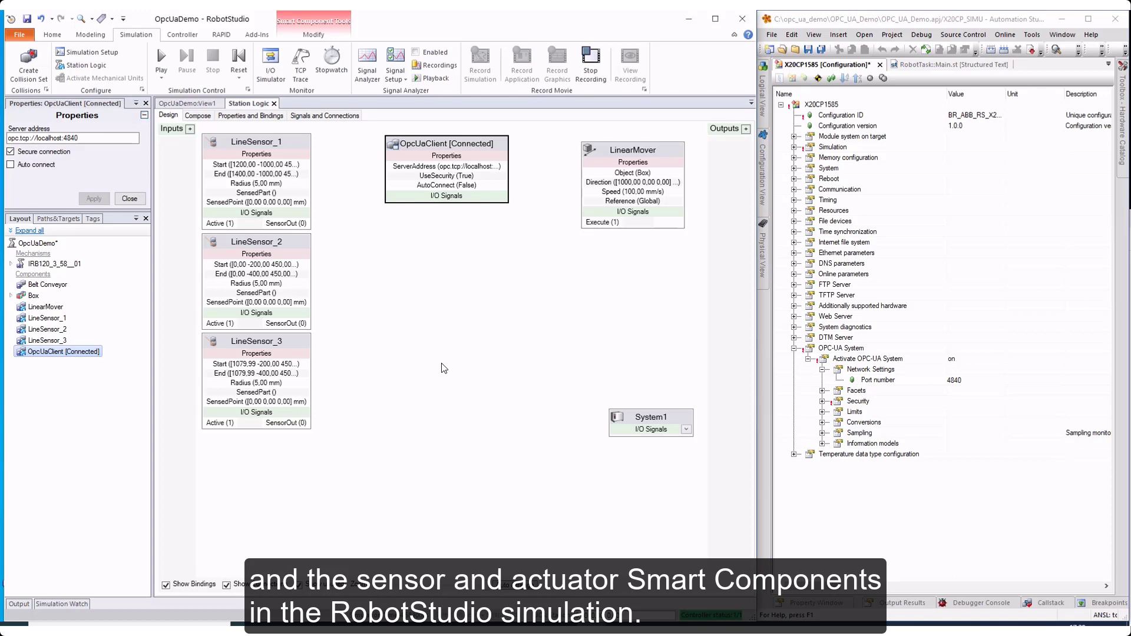
Step: View the robot and conveyor in the 3D station view, and return to the station logic design
click(189, 103)
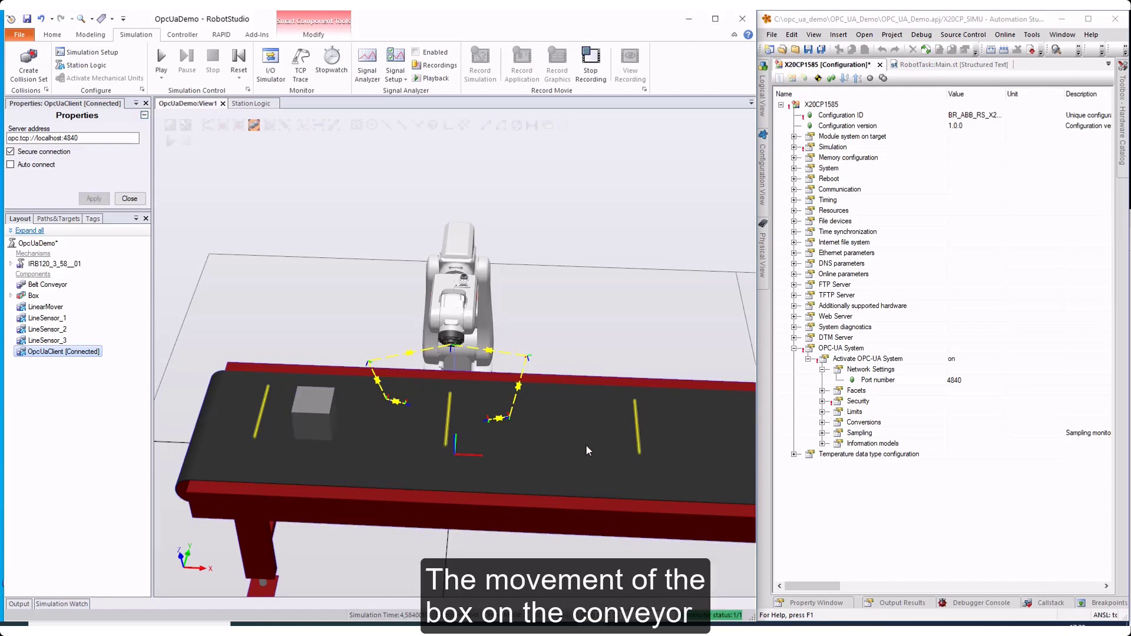
click(251, 104)
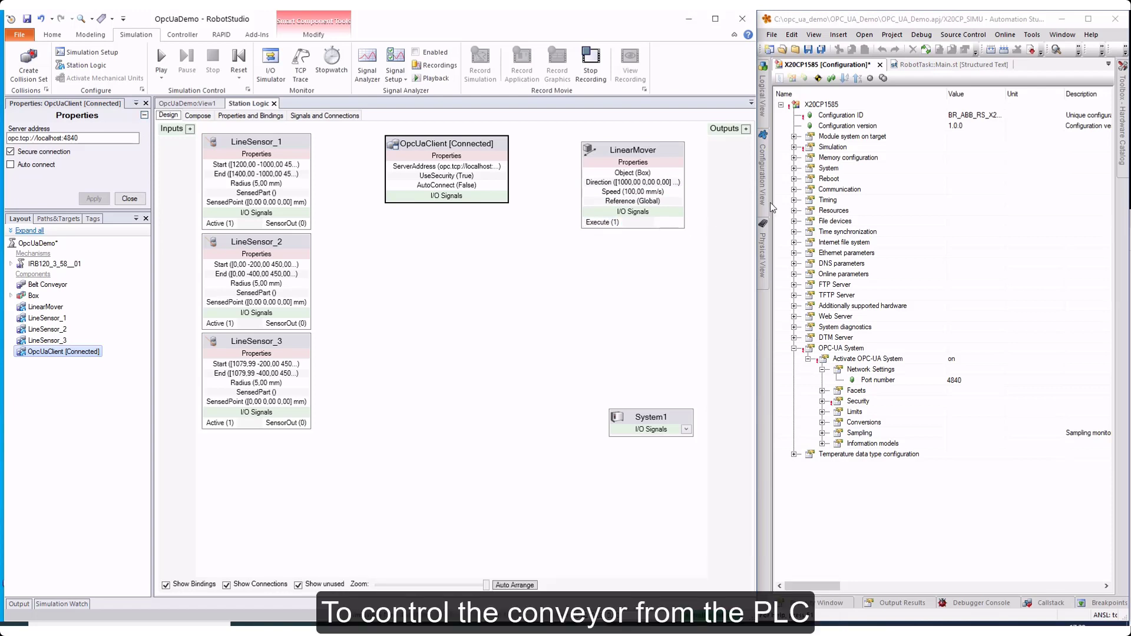
Step: In Automation Studio, examine ConveyorSpeed, ActivateConveyor, Sensor1, Sensor2 and Sensor3 in the RobotTask variable declaration
click(1107, 65)
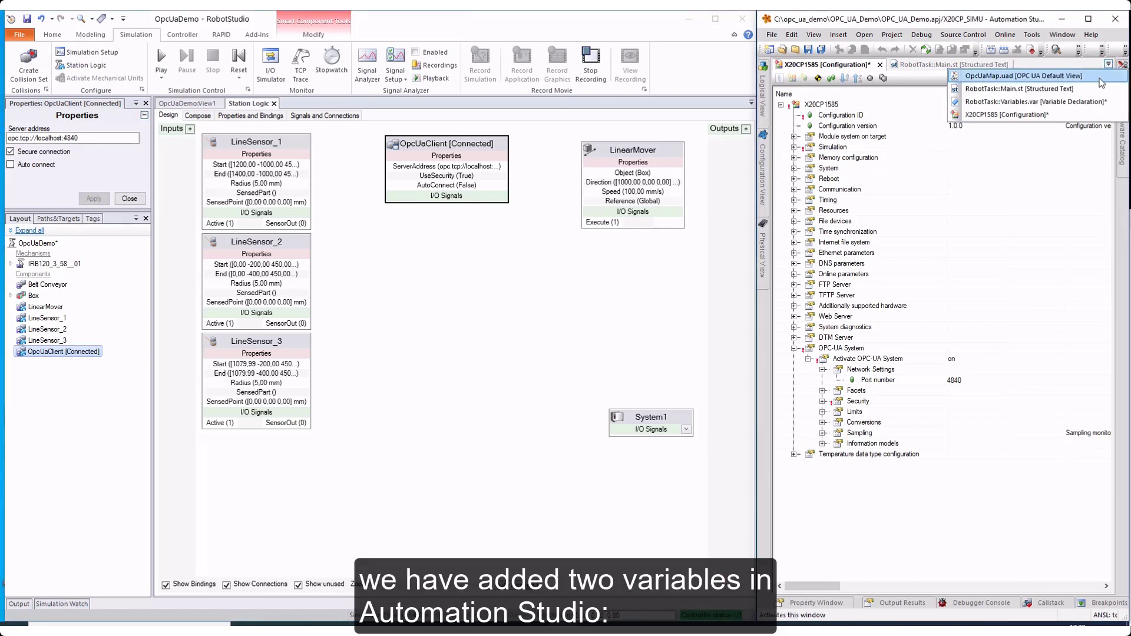
click(1092, 103)
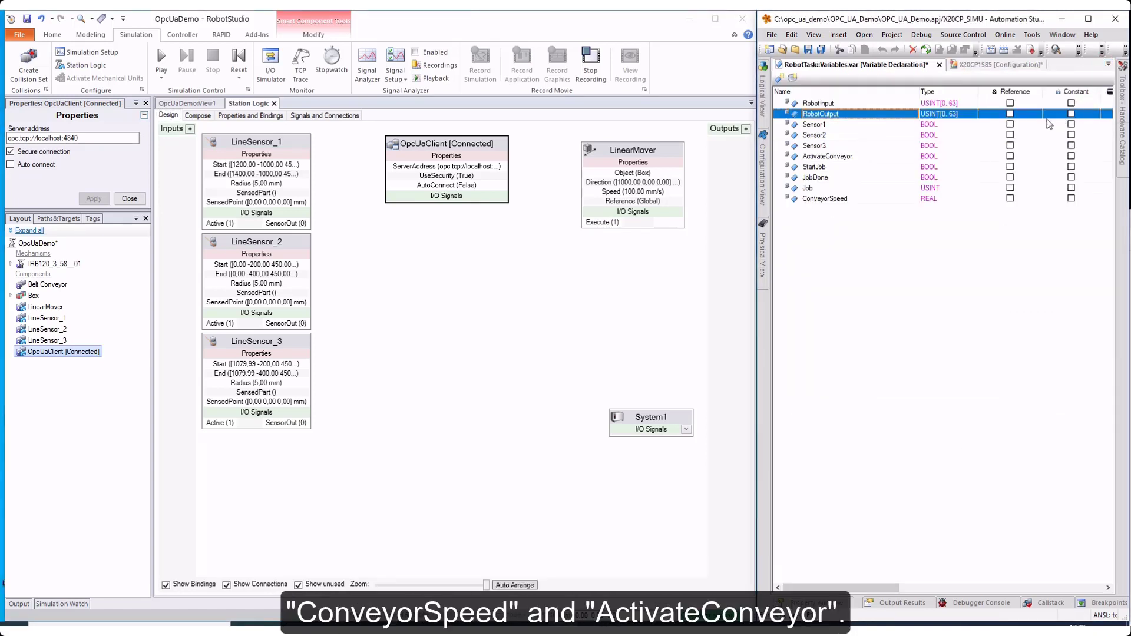
click(859, 201)
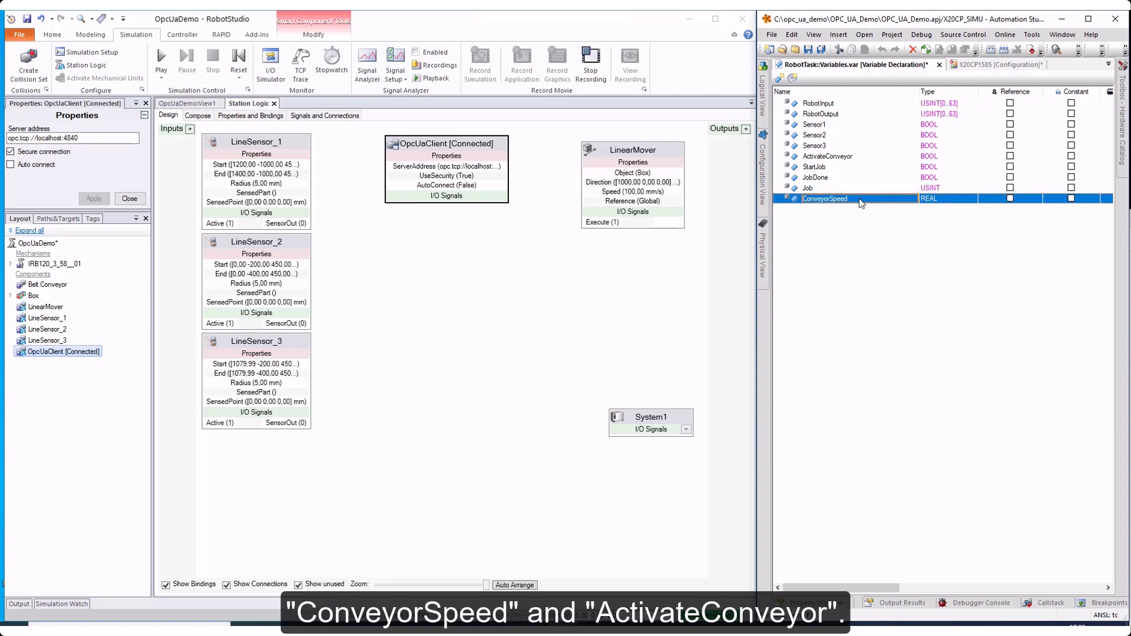
click(863, 158)
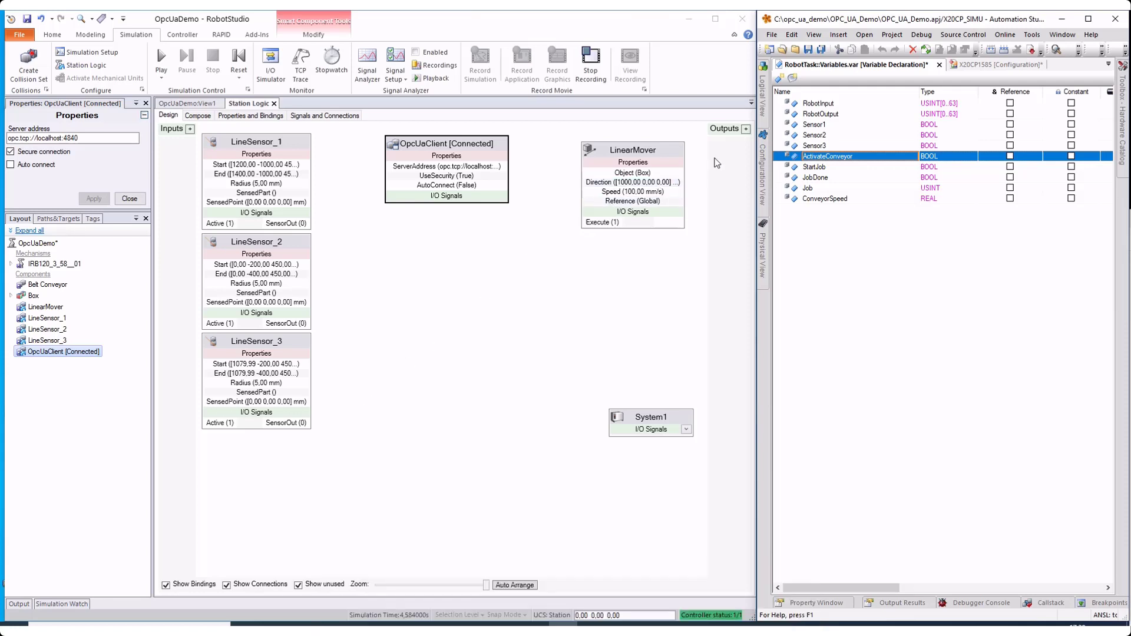
click(830, 126)
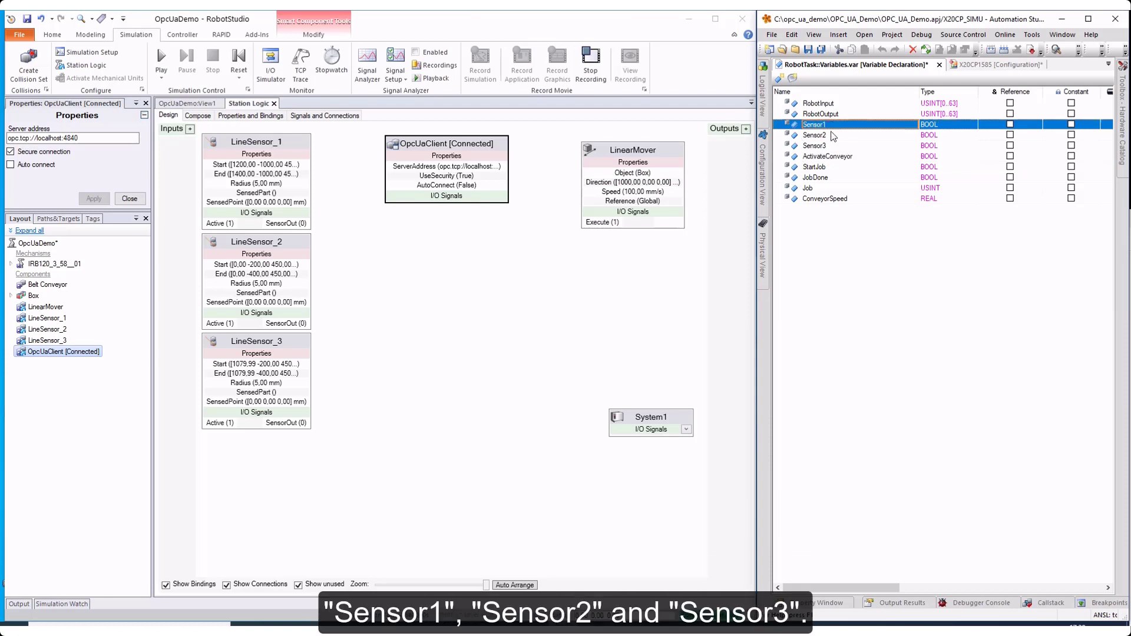
click(832, 136)
click(833, 145)
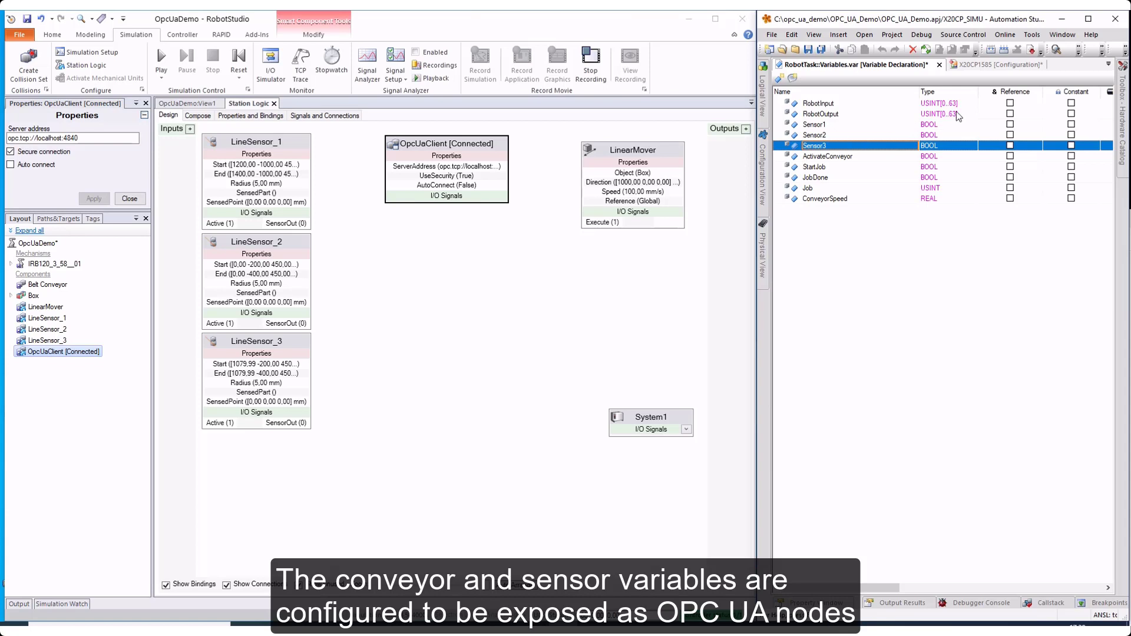
Step: Examine the conveyor and sensor variables exposed as OPC UA nodes in the OpcUaMap.uad default view
click(1108, 64)
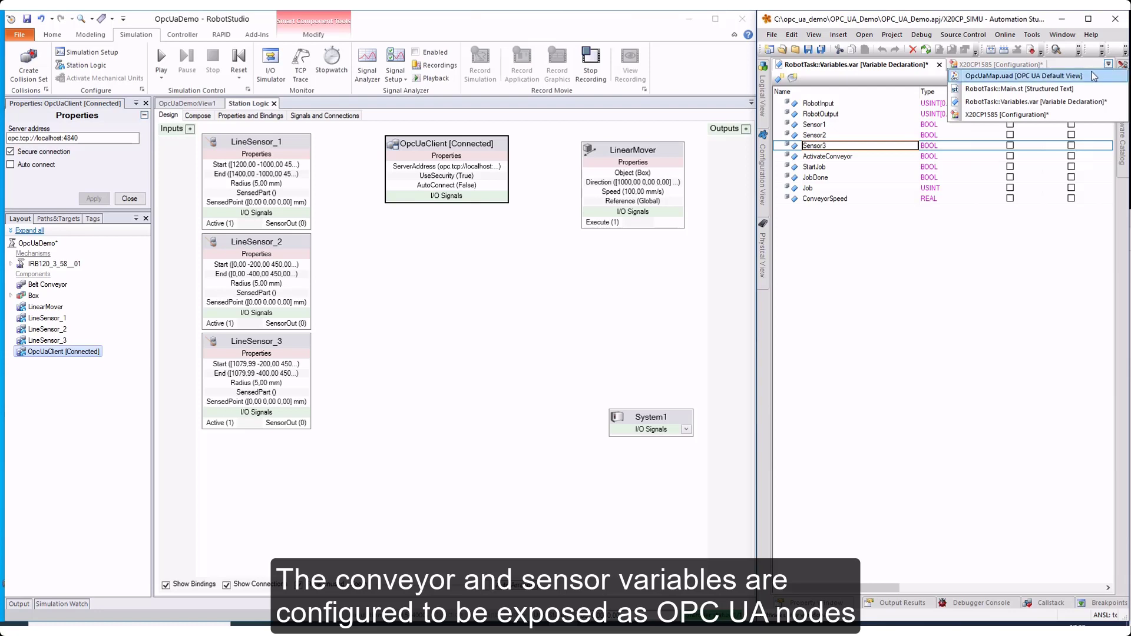
click(1094, 76)
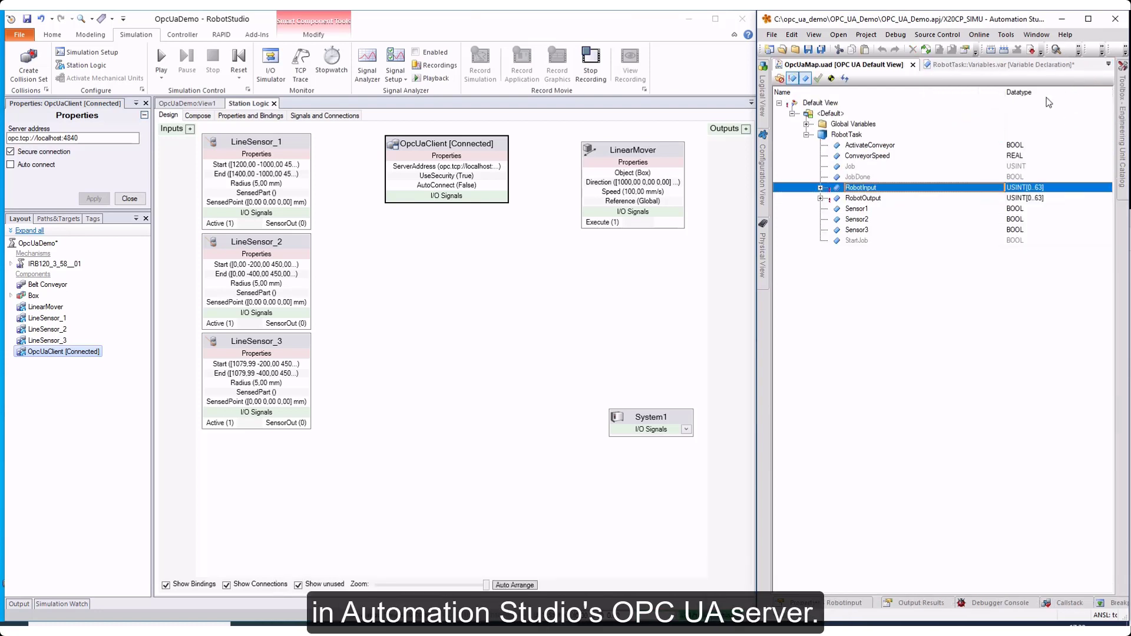
click(950, 144)
click(946, 154)
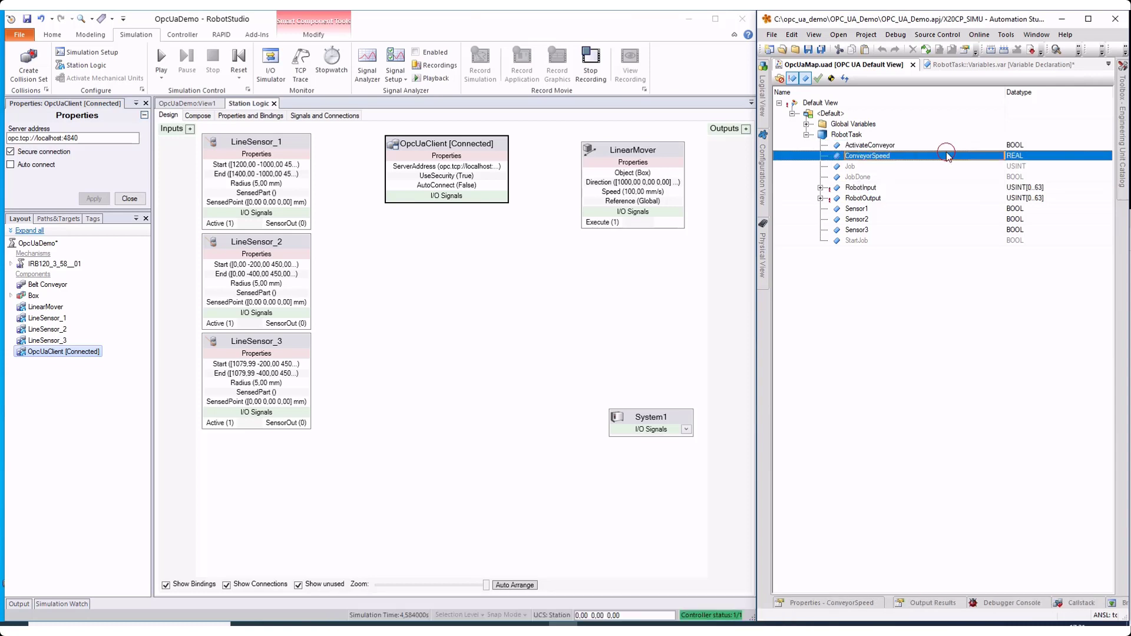
click(930, 210)
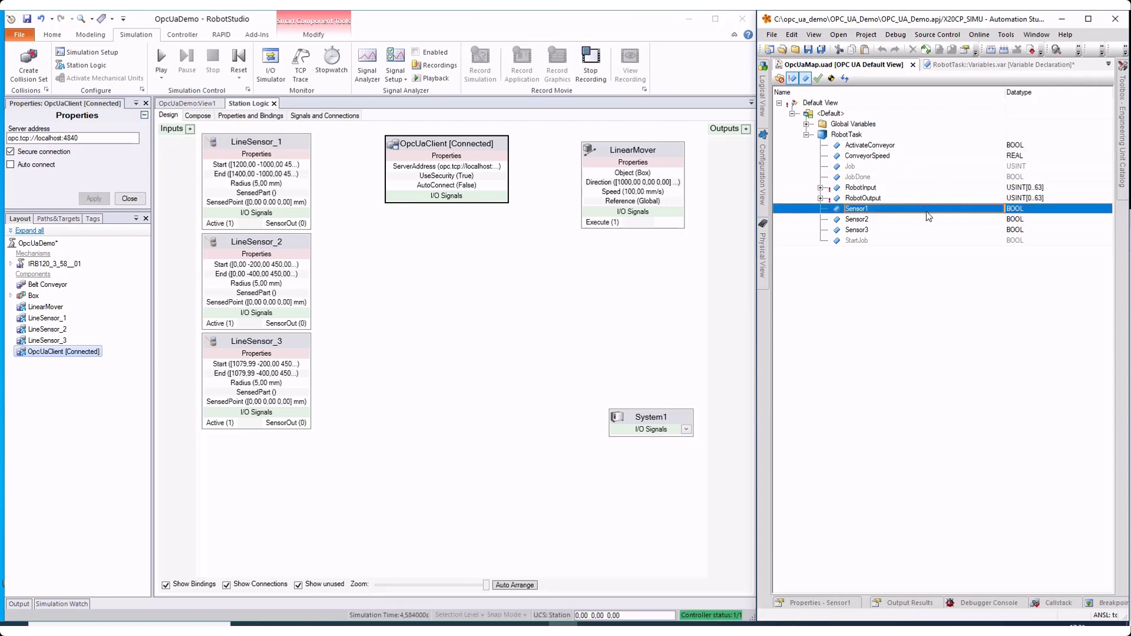
click(928, 219)
click(927, 230)
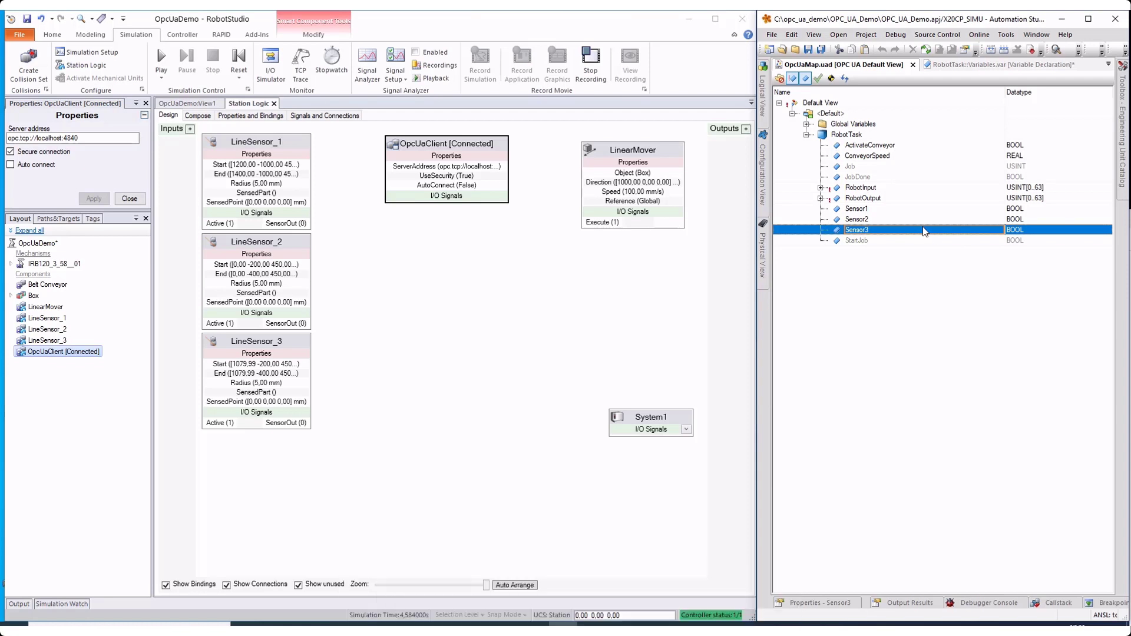
Step: Switch to RobotStudio, open the OpcUaClient configuration and expand the server nodes down to RobotTask under PLC > Modules > <Default>
right_click(464, 149)
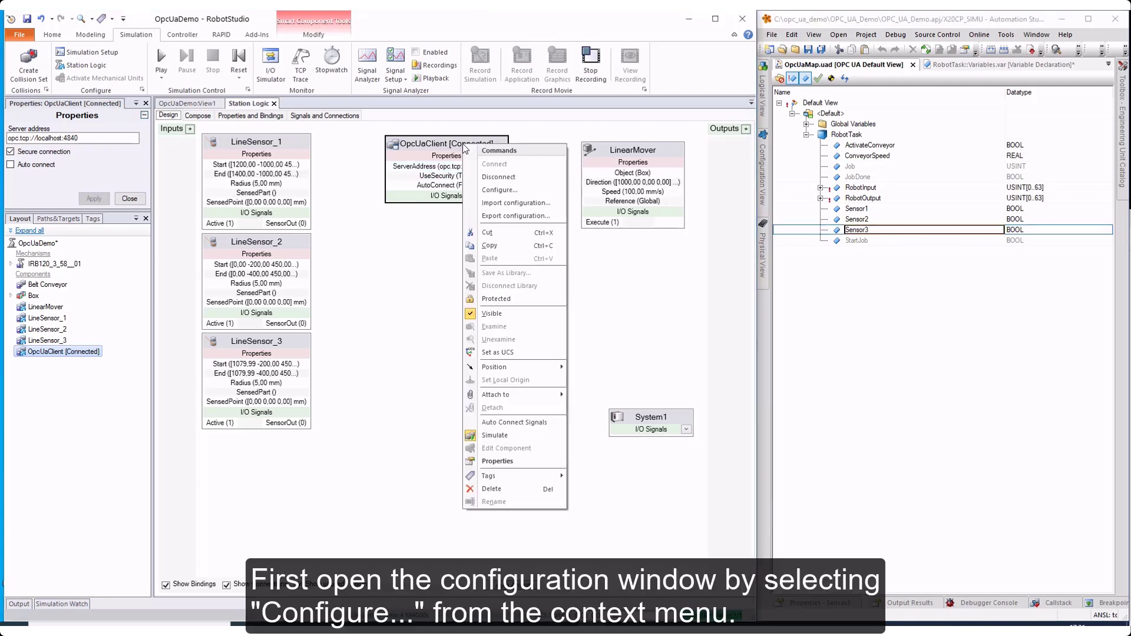
click(503, 189)
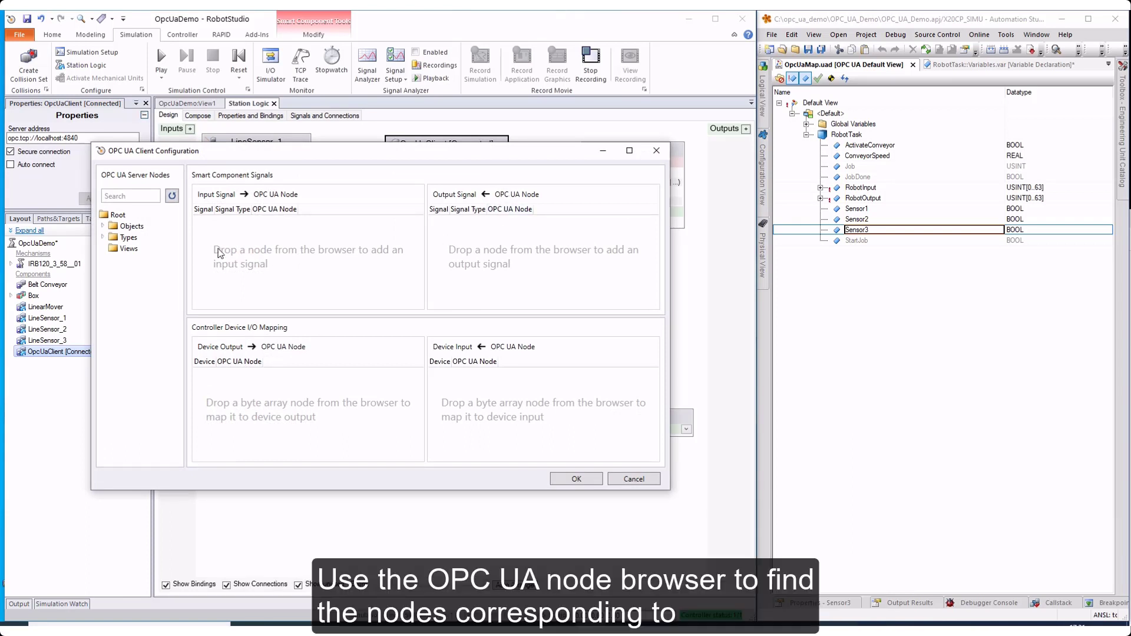
click(103, 226)
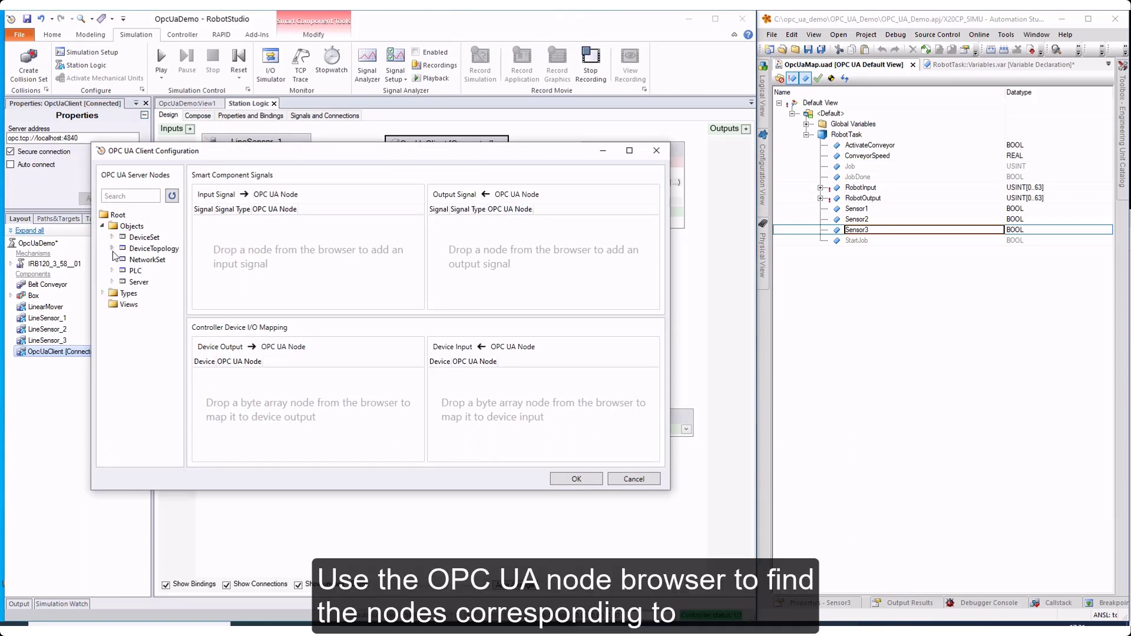
click(112, 271)
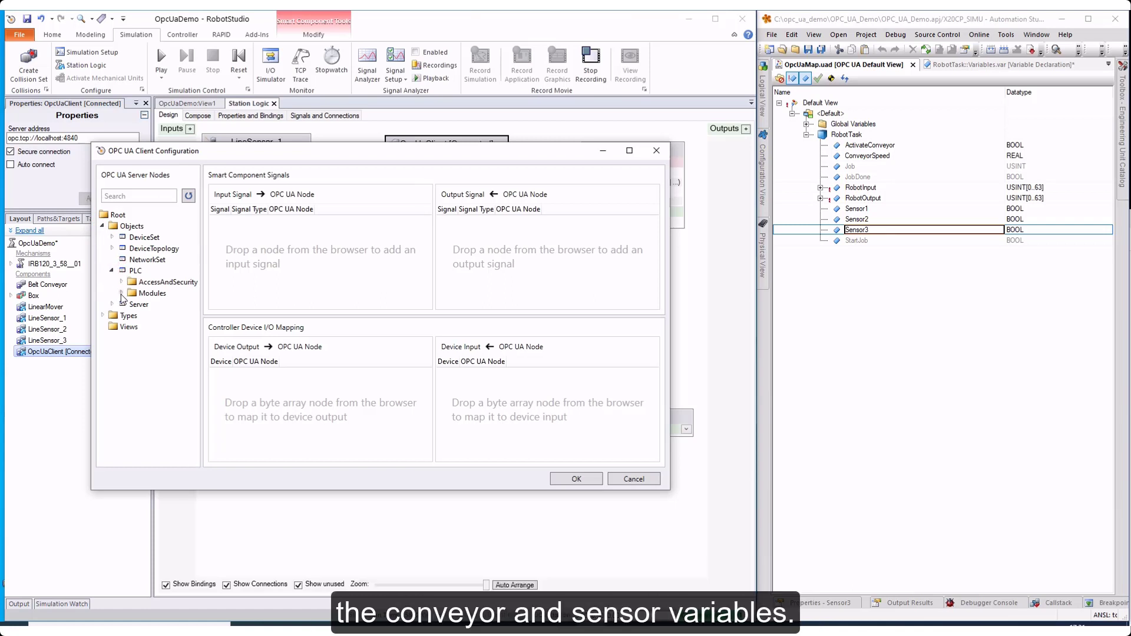
click(121, 294)
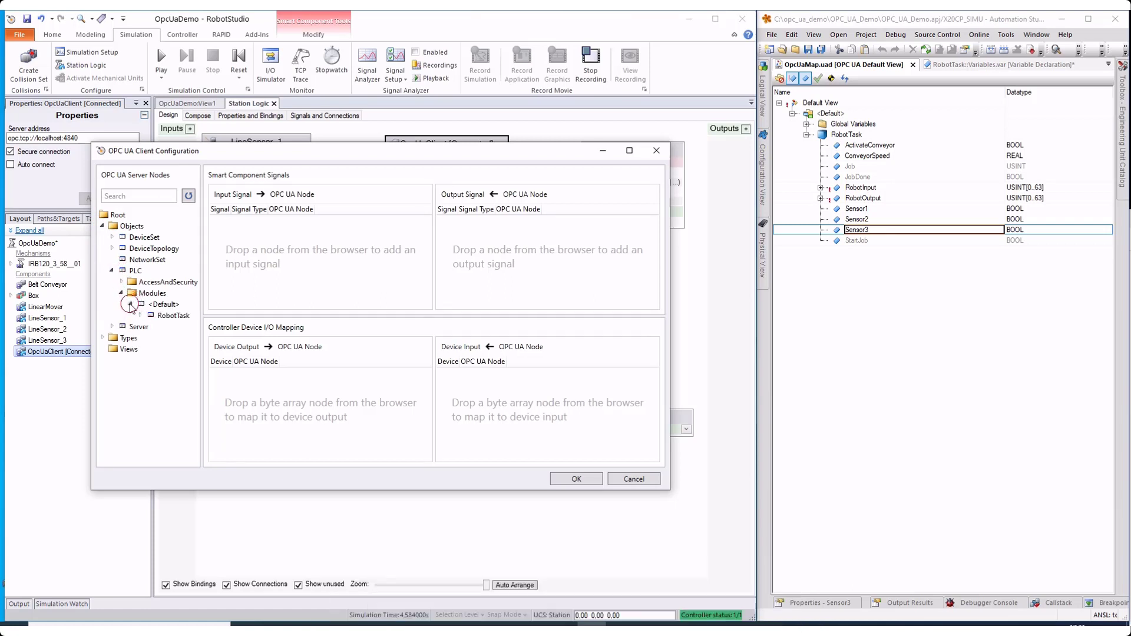
click(131, 304)
click(140, 315)
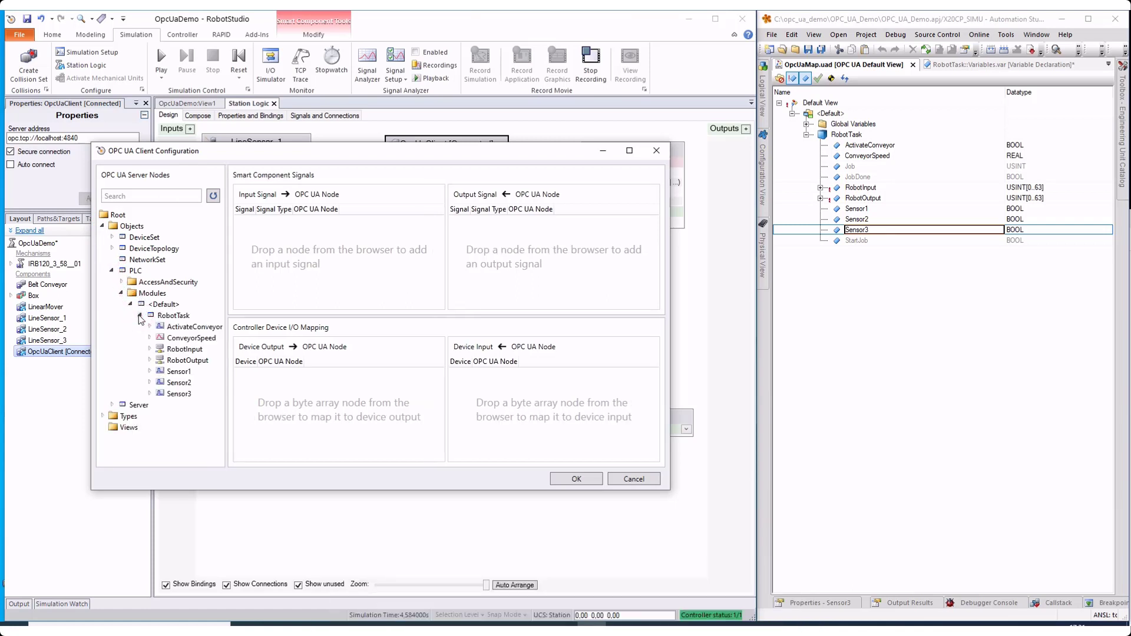
Step: Add the Sensor1, Sensor2 and Sensor3 nodes as input signals of the smart component
click(179, 372)
shift+click(179, 394)
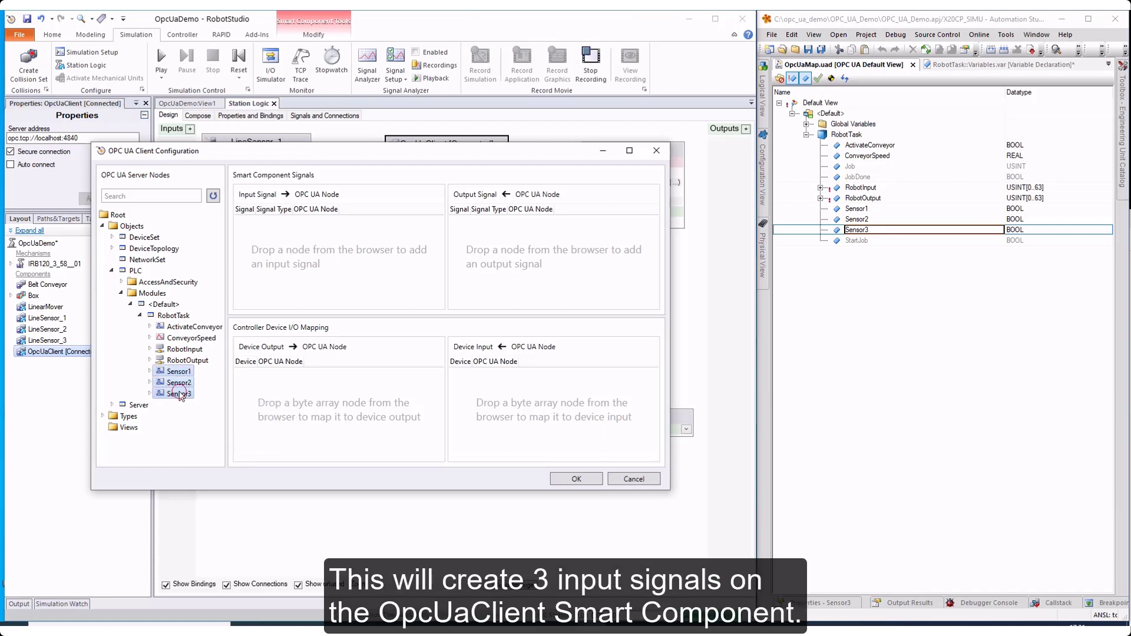
drag(180, 392, 289, 289)
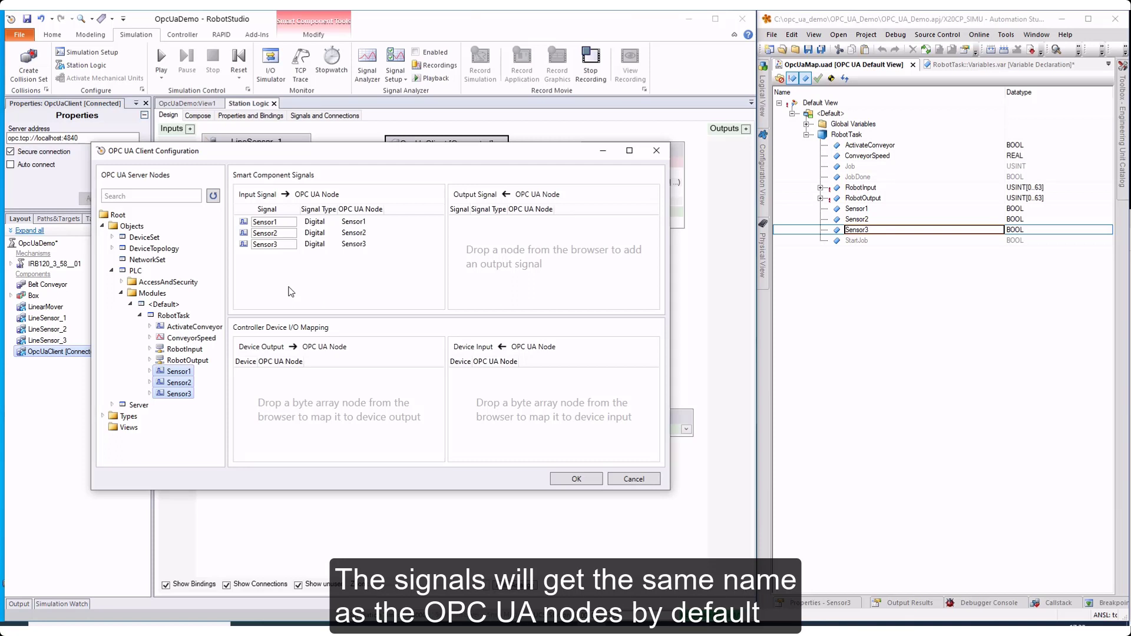
click(285, 245)
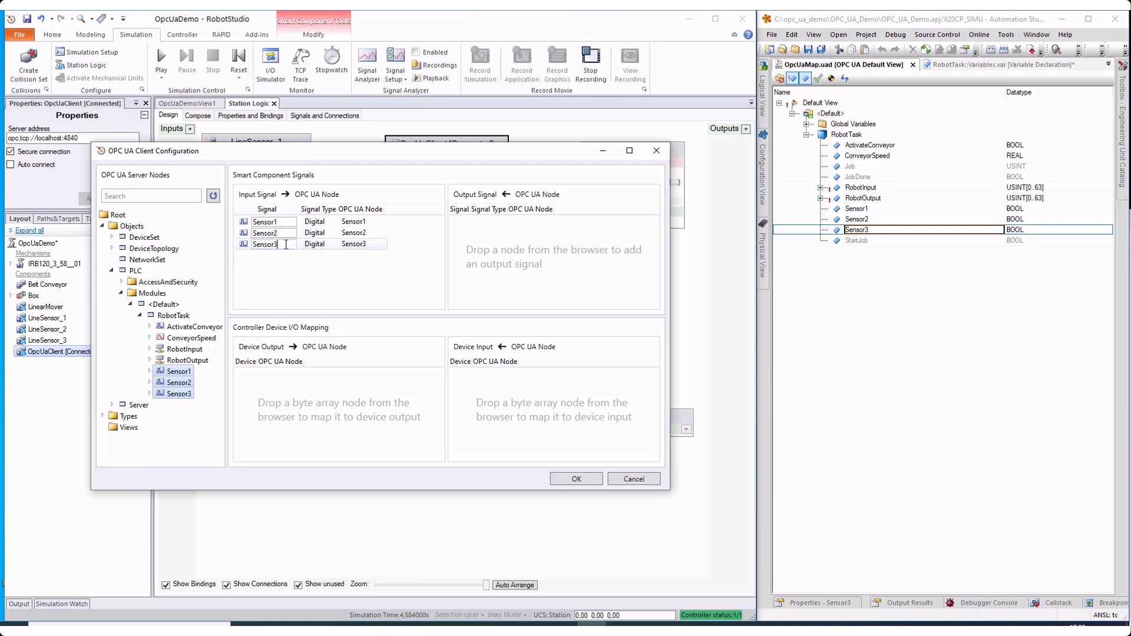
text(a)
key(BackSpace)
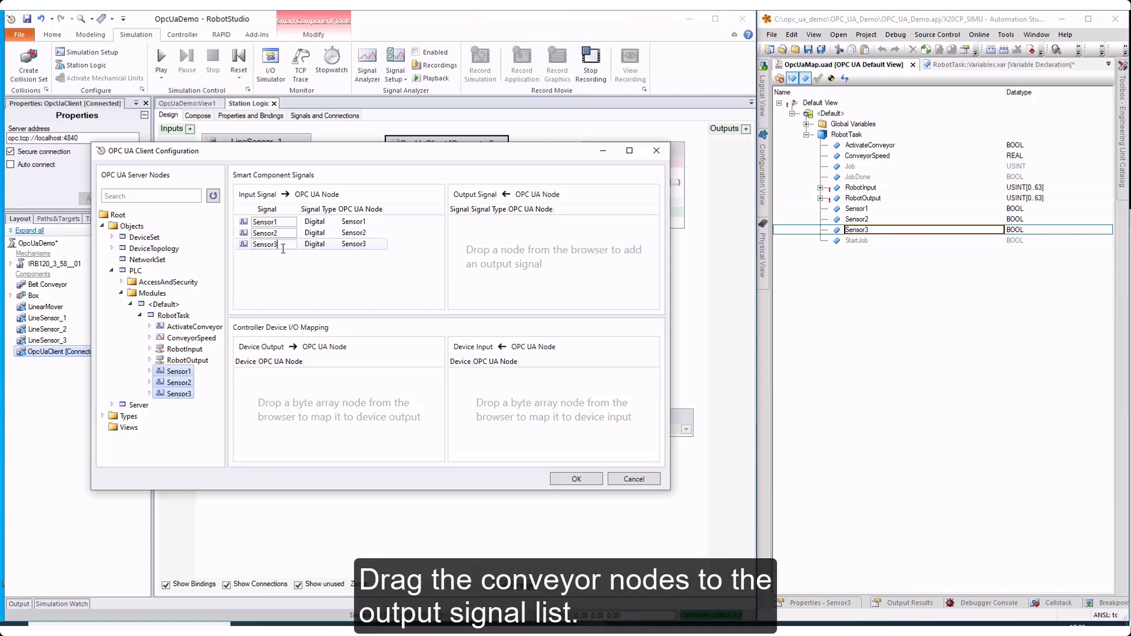
Step: Add the ActivateConveyor and ConveyorSpeed nodes as output signals of the smart component and accept the configuration
click(206, 328)
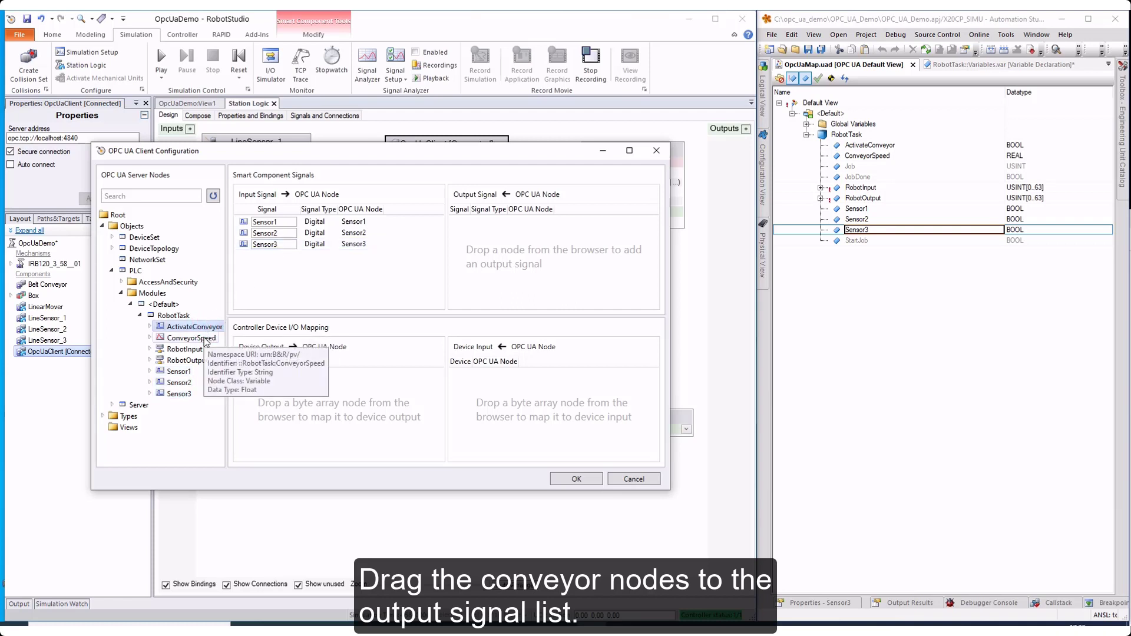
ctrl+click(191, 338)
drag(191, 338, 511, 276)
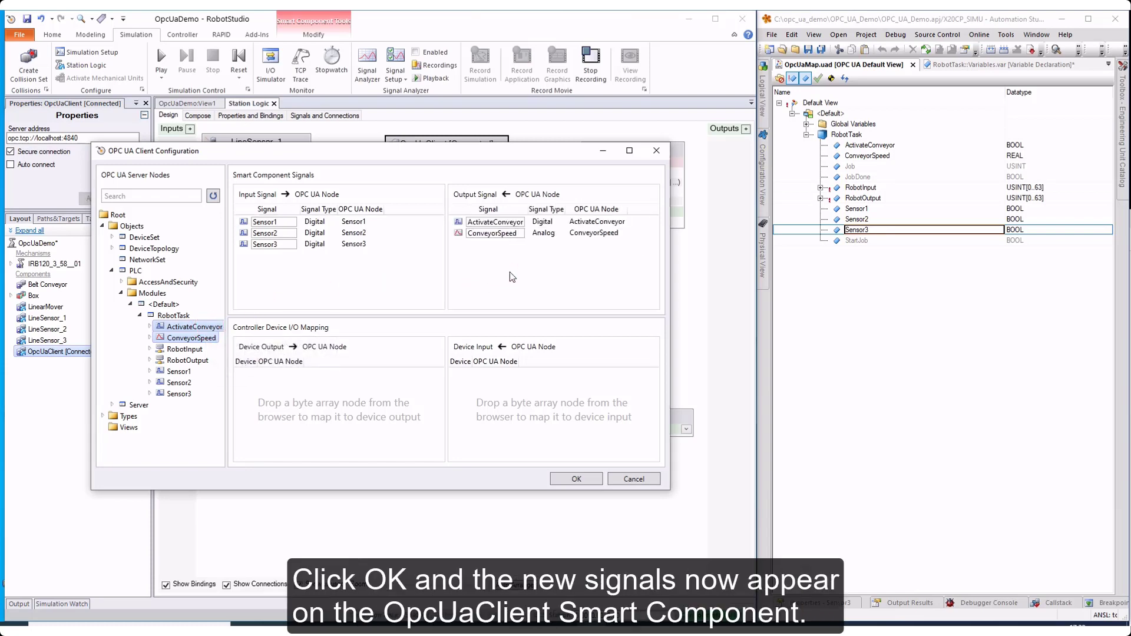
click(560, 479)
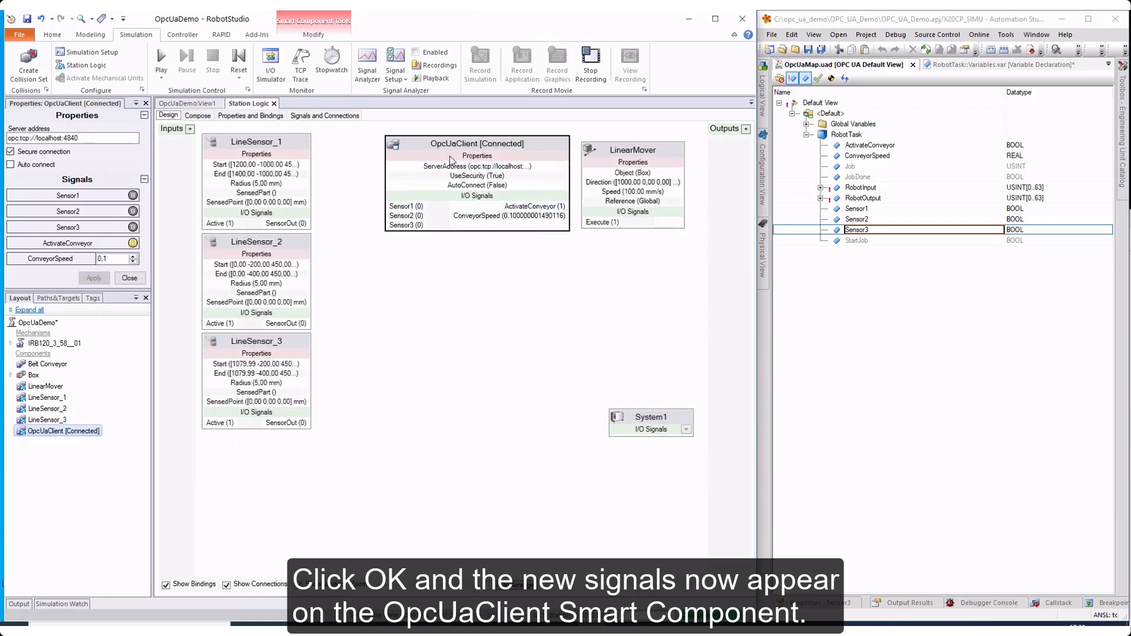
Step: Place the OpcUaClient block between the sensors and LinearMover, then connect ConveyorSpeed to LinearMover's Speed and ActivateConveyor to its Execute input
drag(463, 152, 444, 246)
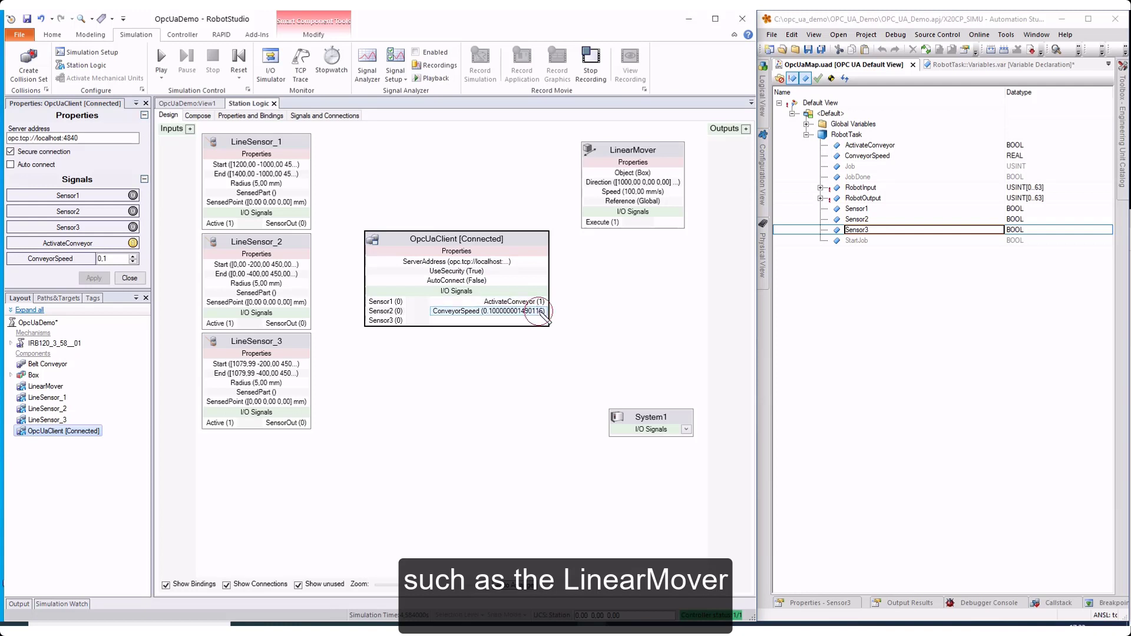
drag(540, 313, 592, 195)
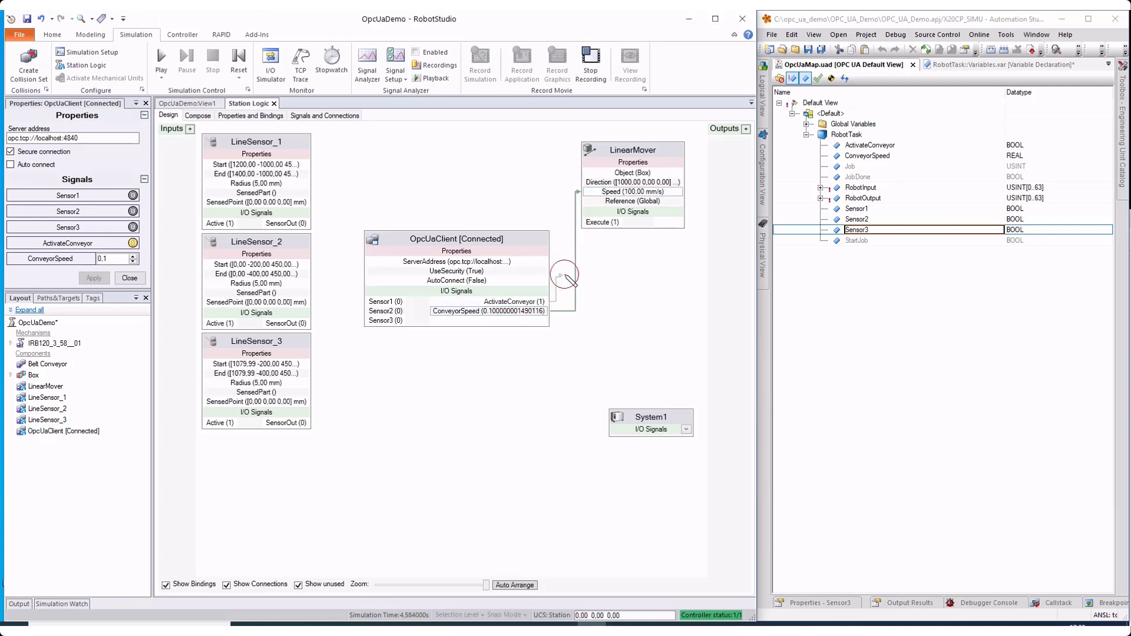
drag(564, 274, 598, 222)
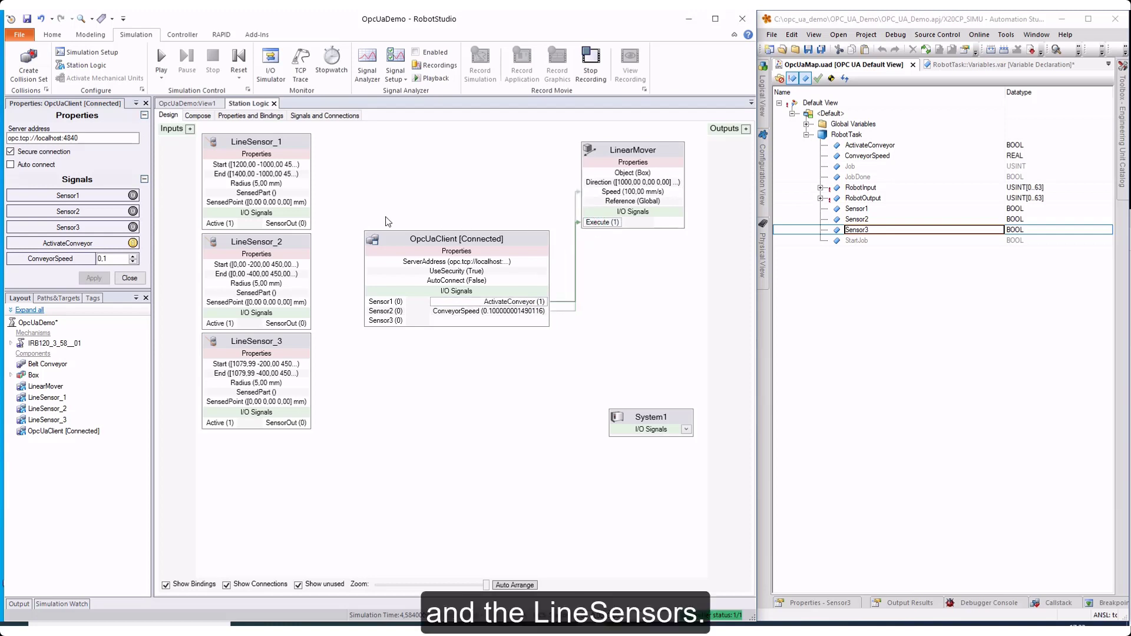
Step: Connect the SensorOut signals of LineSensor_1, LineSensor_2 and LineSensor_3 to Sensor1, Sensor2 and Sensor3, and shift the OpcUaClient block slightly down
drag(297, 223, 379, 301)
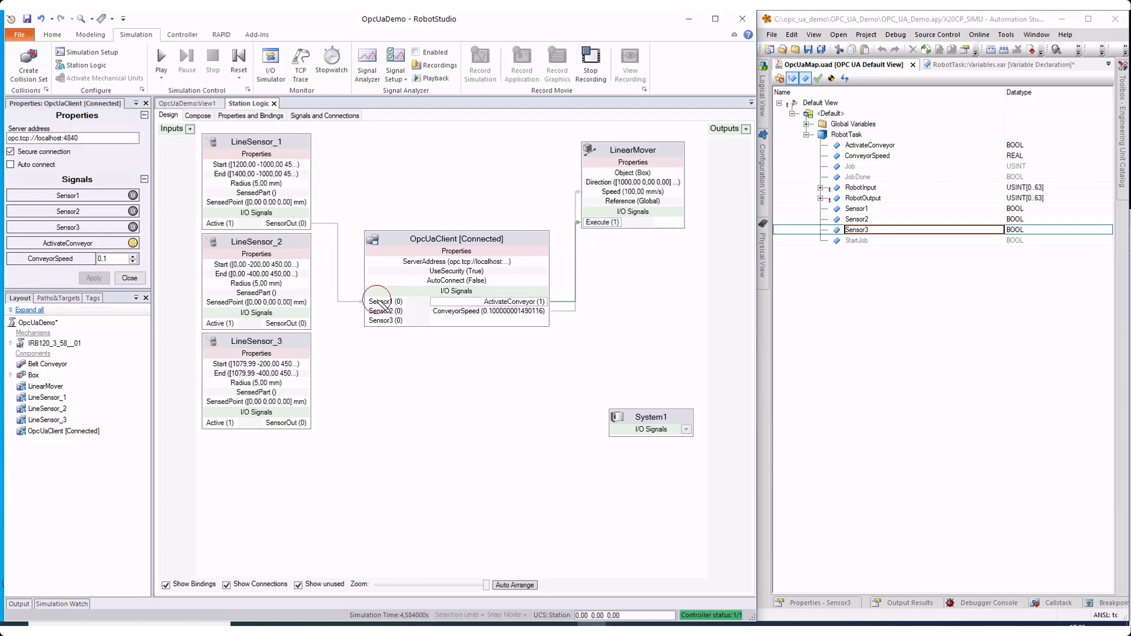
drag(289, 324, 382, 312)
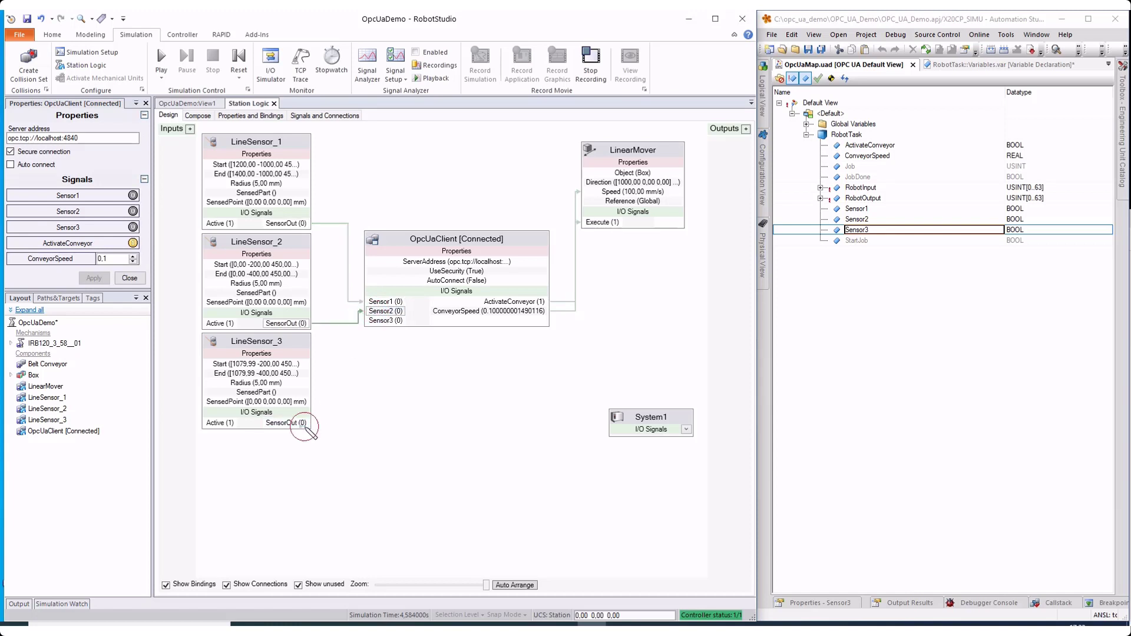
drag(306, 427, 382, 322)
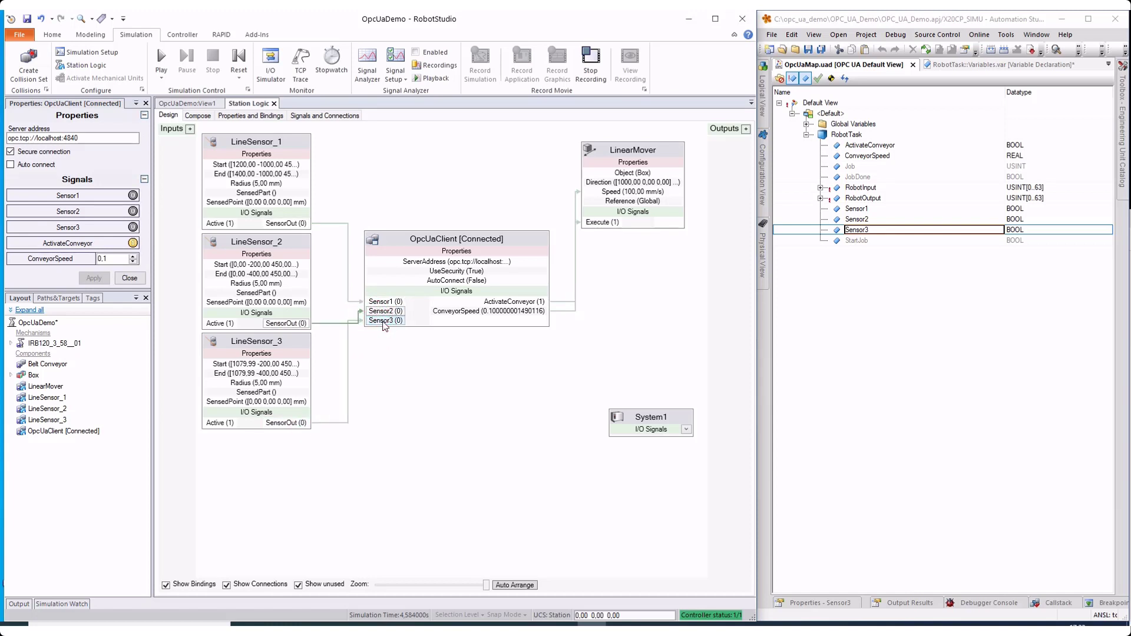
click(424, 242)
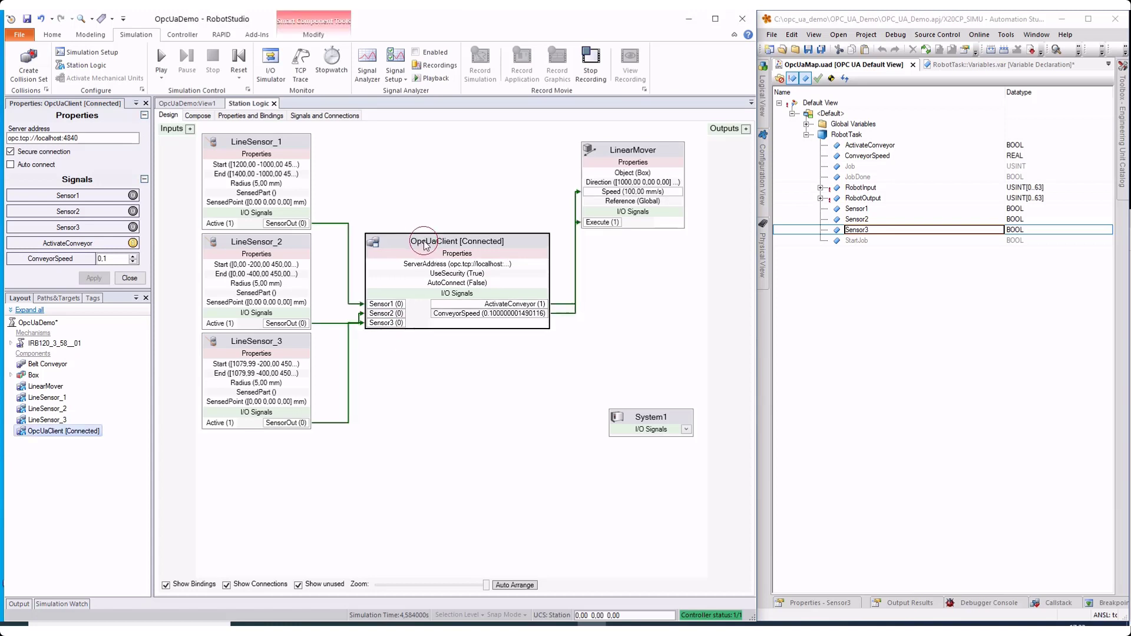
drag(424, 243, 425, 252)
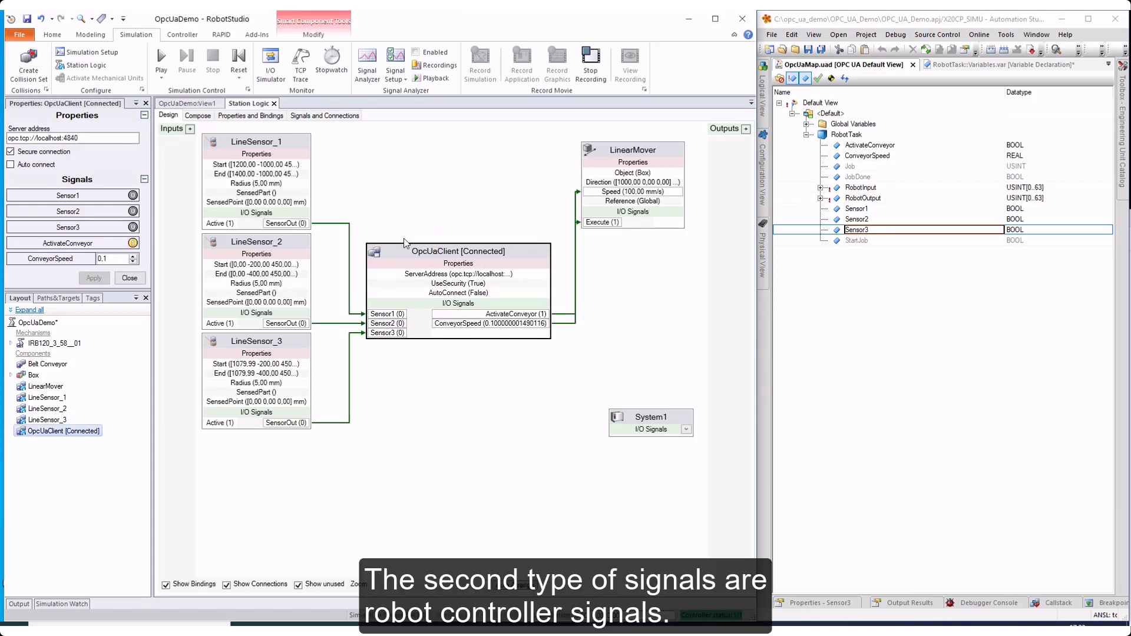
Step: Open the signal list of the PROFINET device Dev1 in the I/O system of controller System1
click(195, 35)
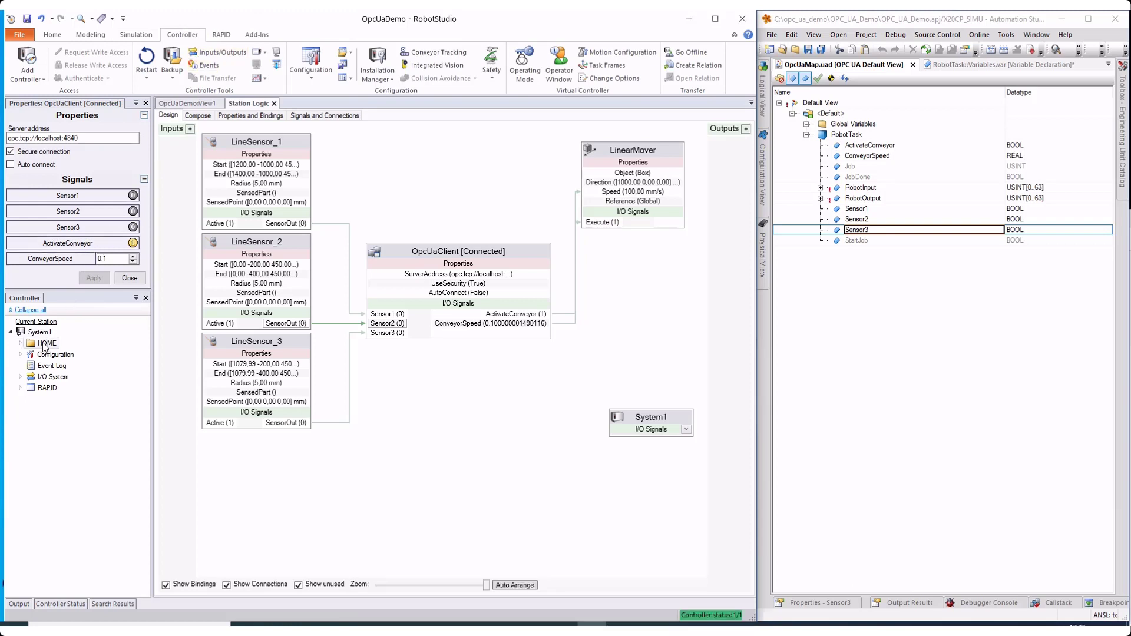
click(20, 376)
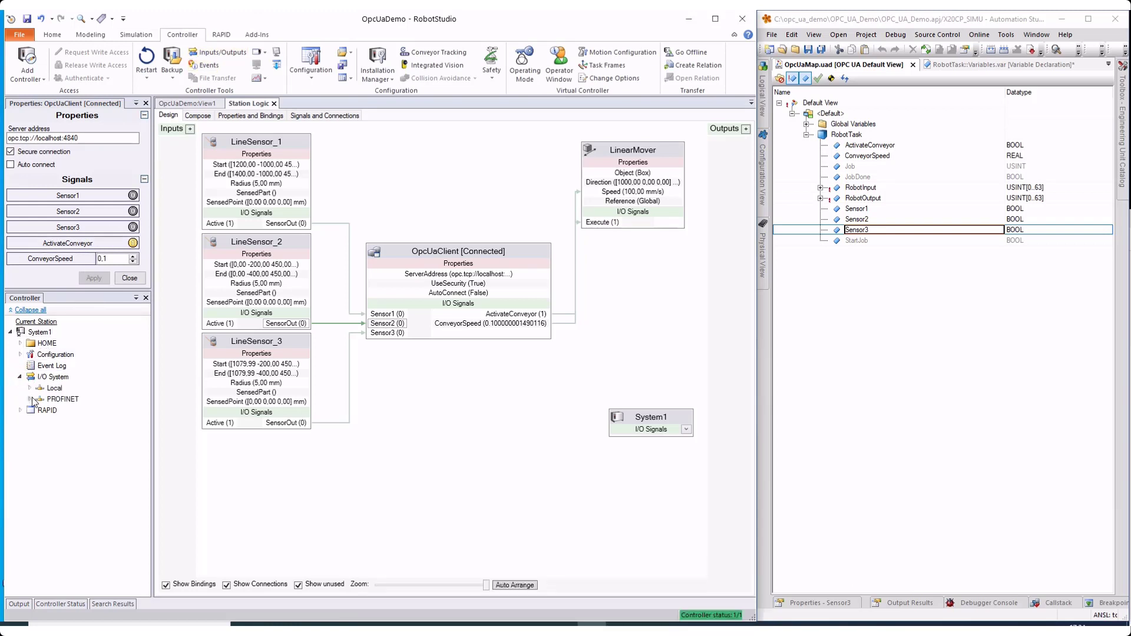
click(31, 400)
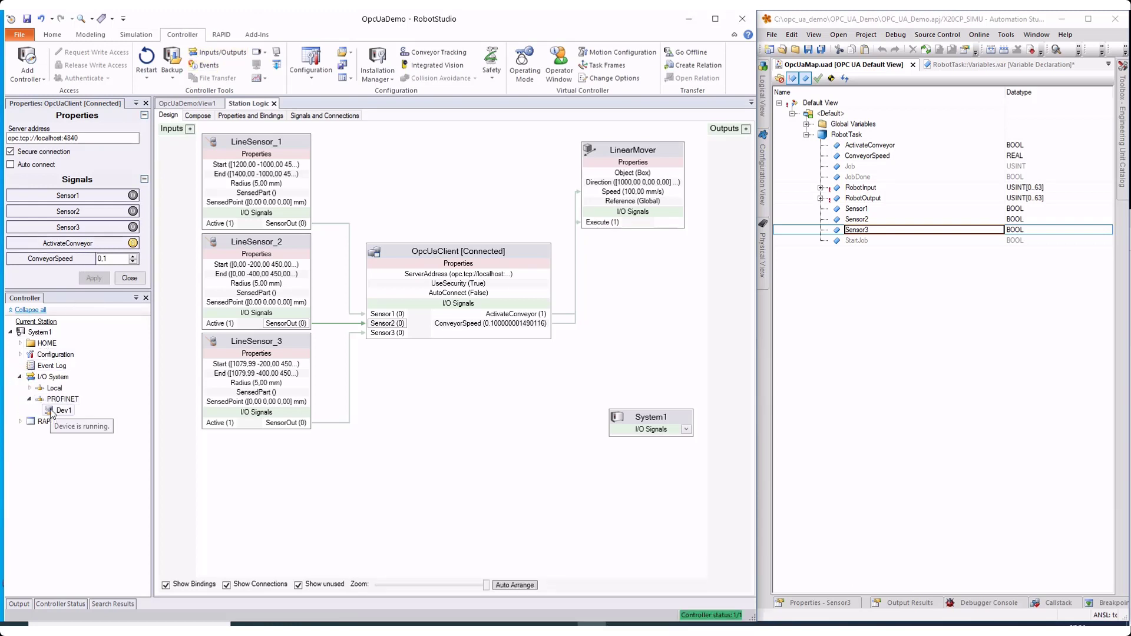
click(52, 411)
double_click(52, 411)
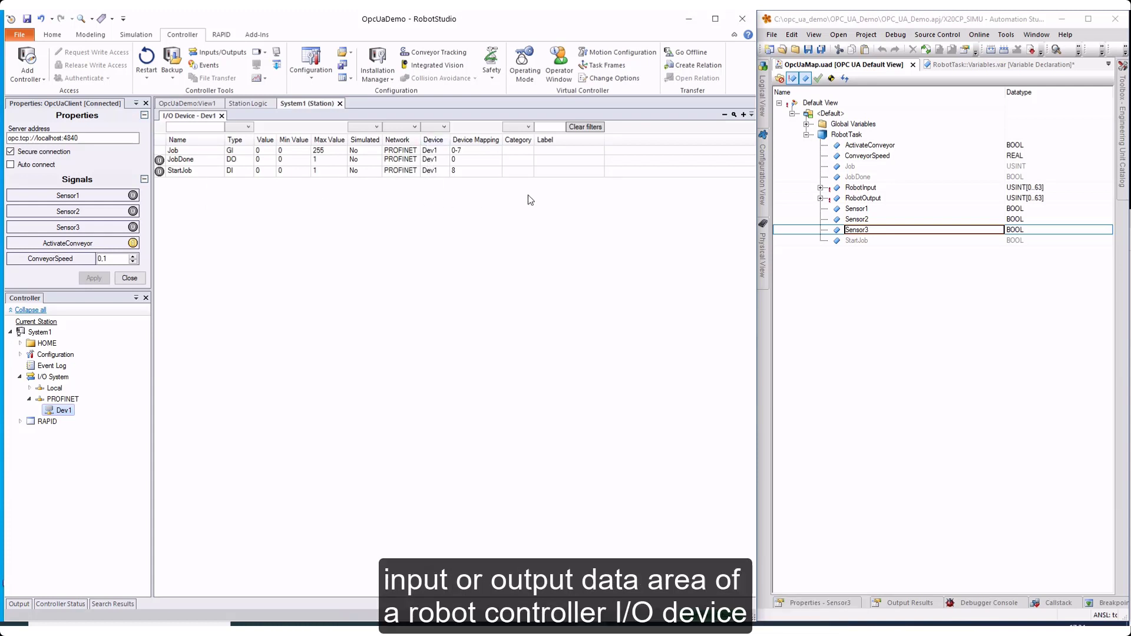
Step: In Automation Studio, examine RobotInput and RobotOutput in the RobotTask variable declaration and reopen the OpcUaMap.uad default view
click(1108, 65)
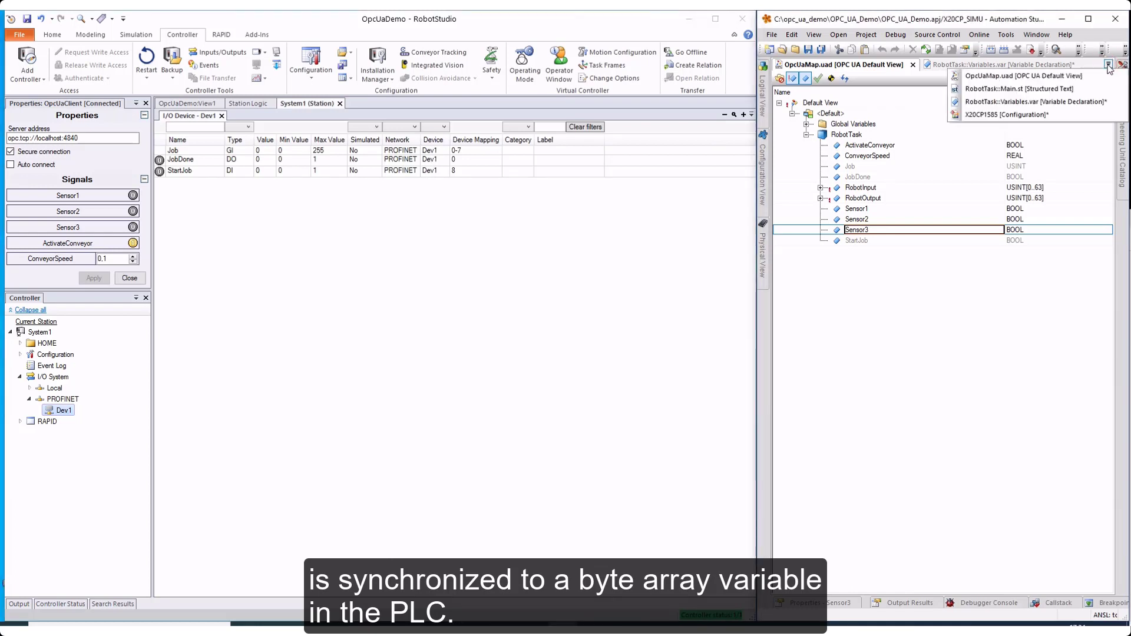
click(1093, 101)
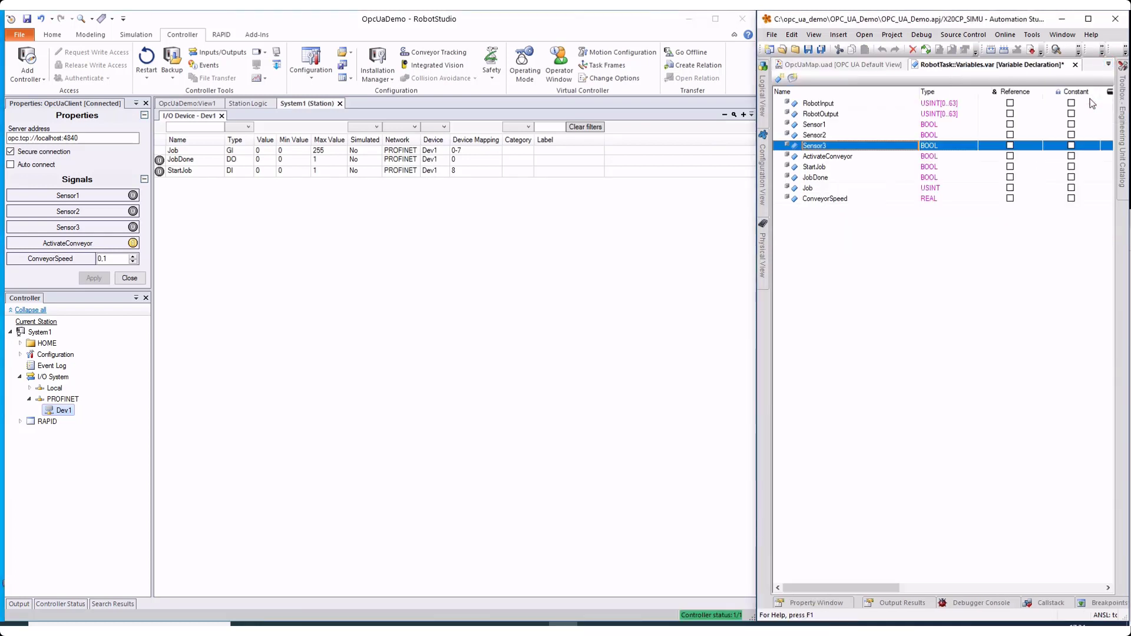
click(904, 105)
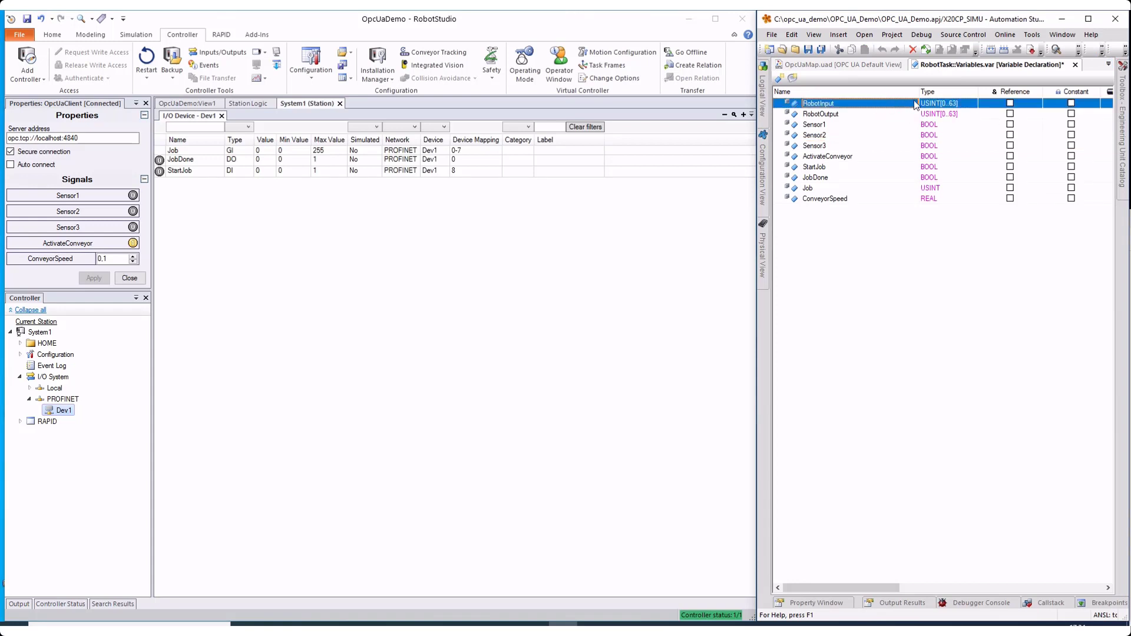
click(916, 113)
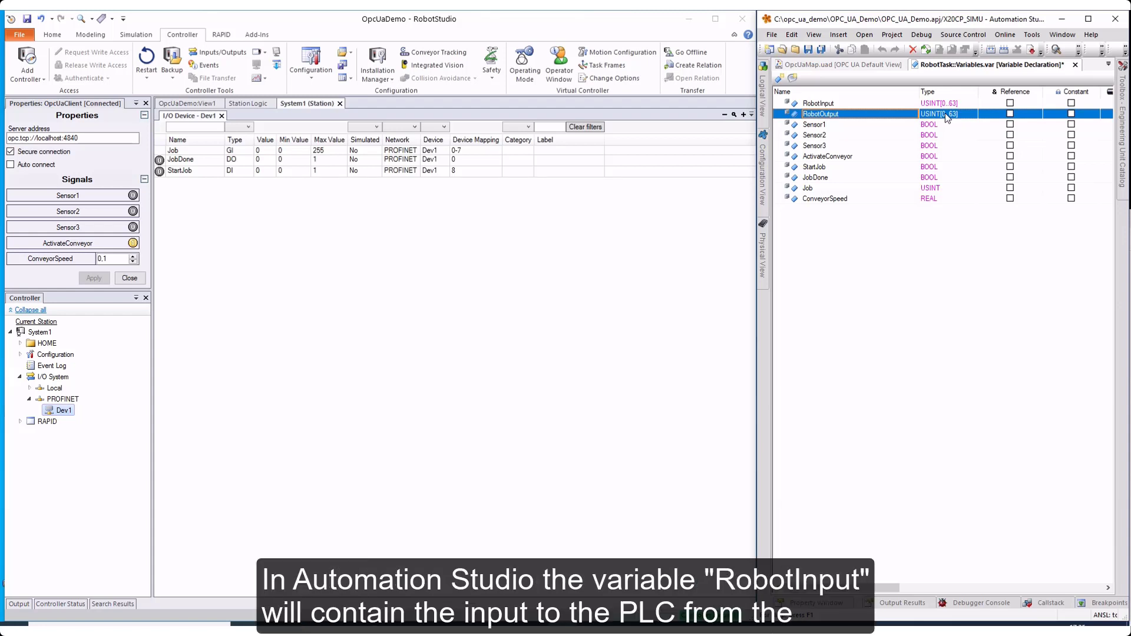
click(883, 105)
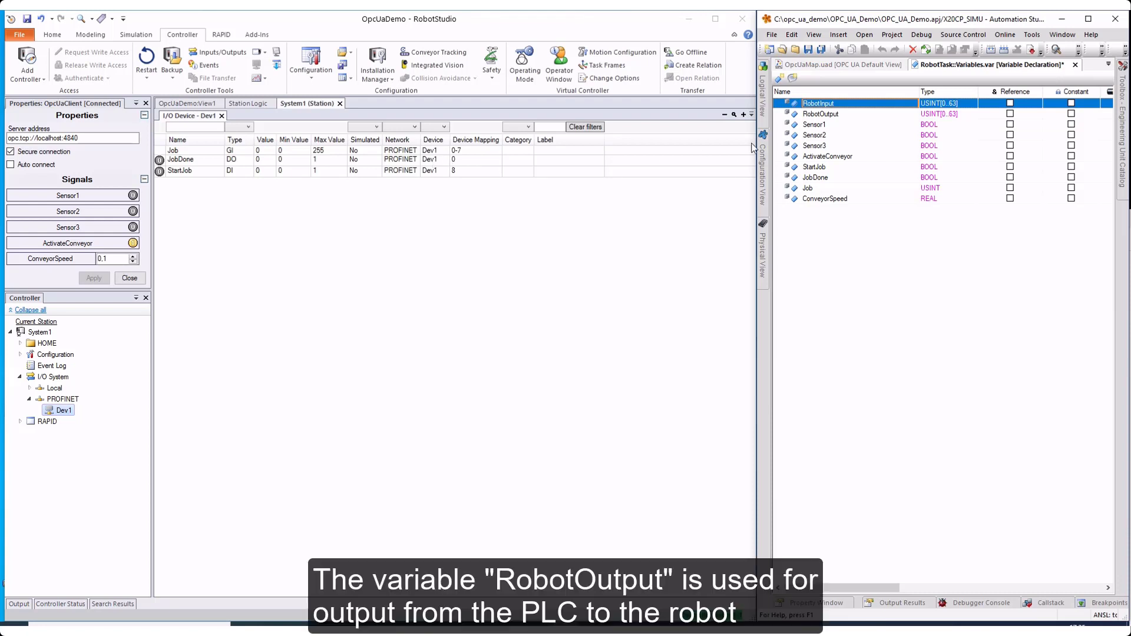
click(847, 115)
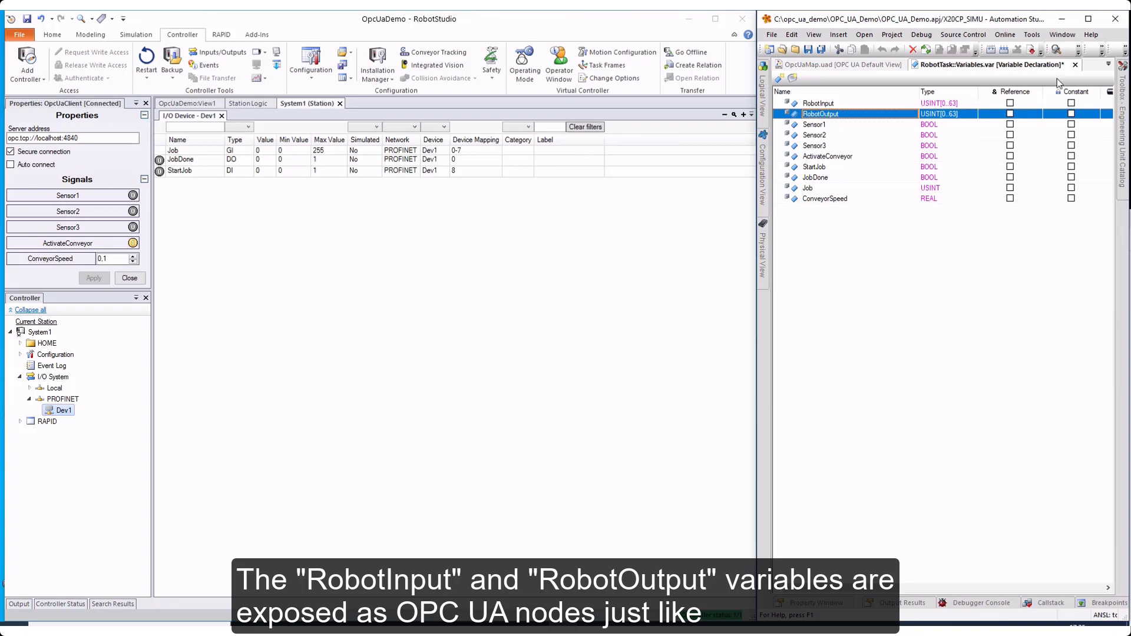
click(1107, 65)
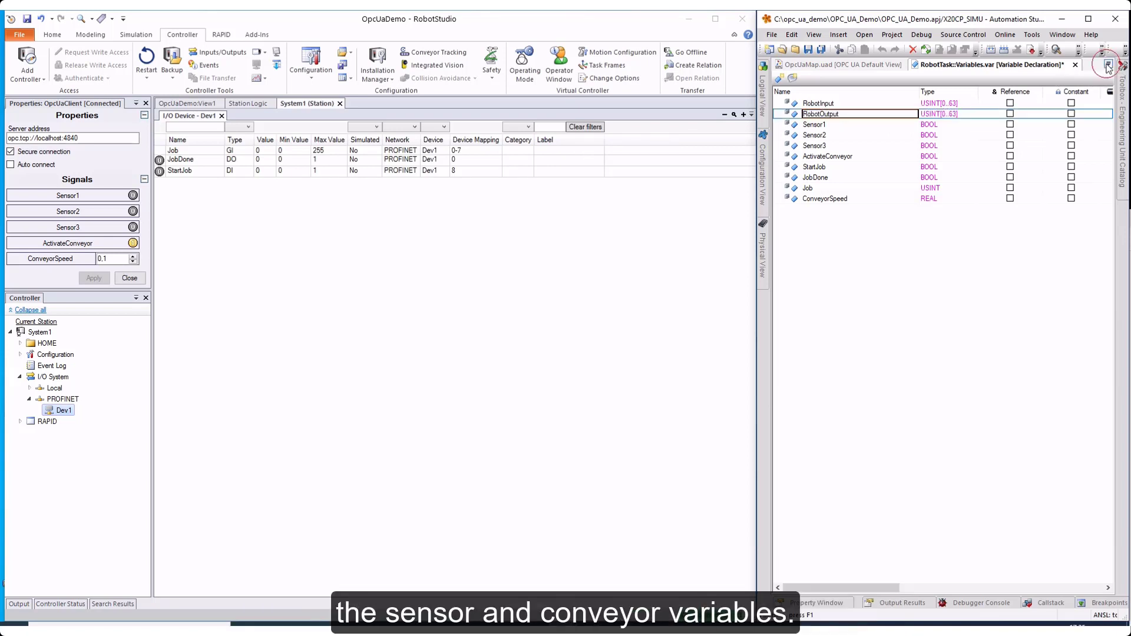
click(1093, 75)
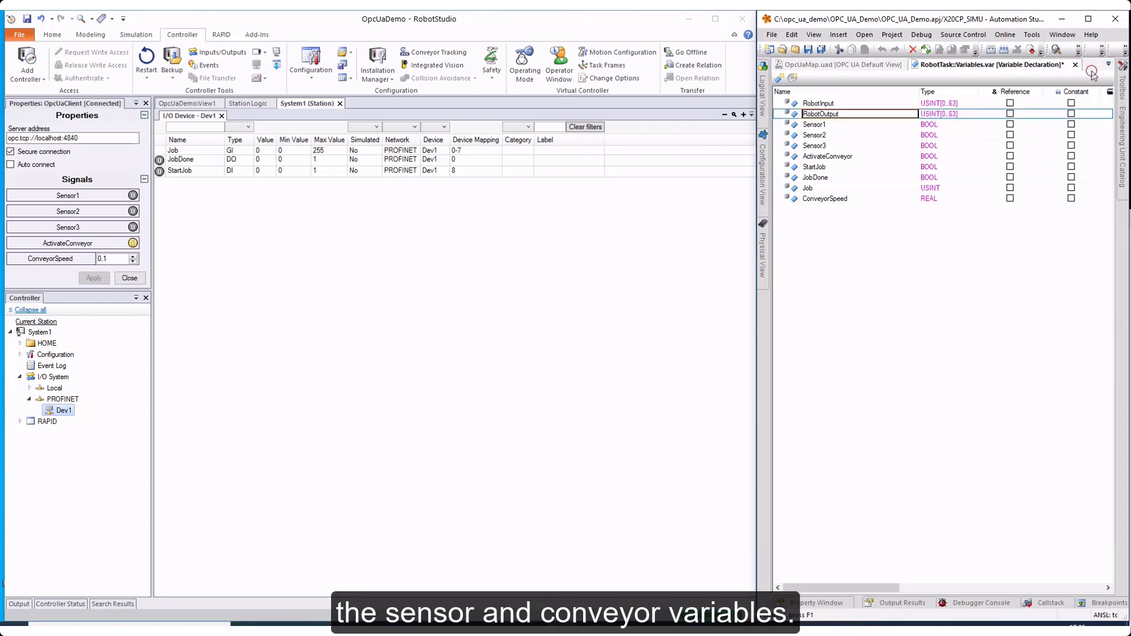
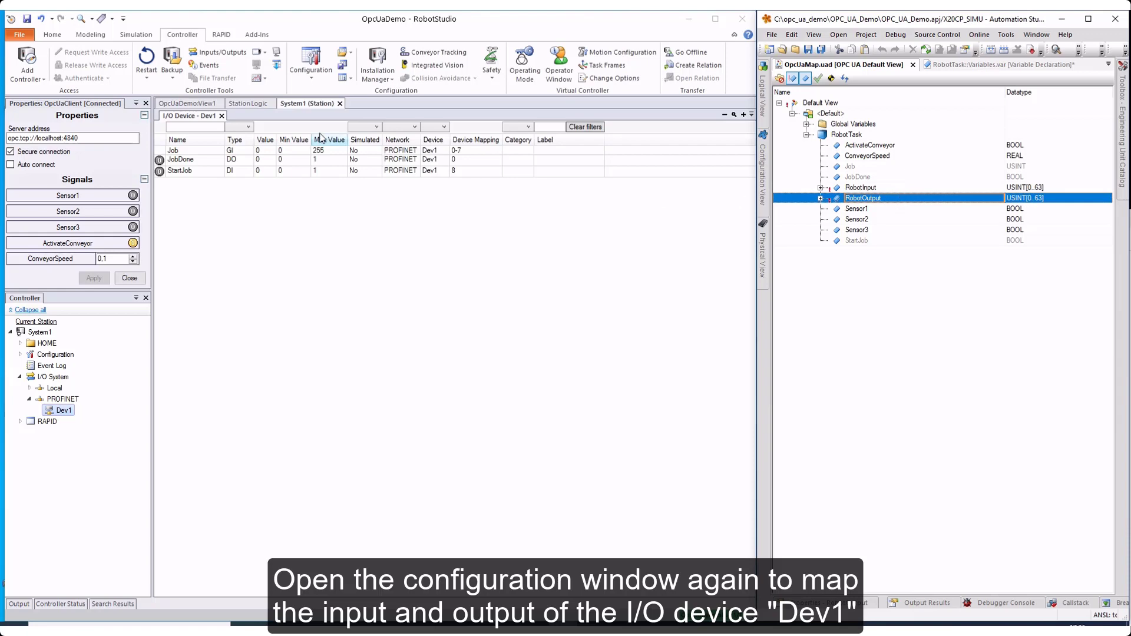
Step: Switch to RobotStudio, reopen the OpcUaClient configuration from the station logic and expand the server nodes down to RobotTask
click(137, 35)
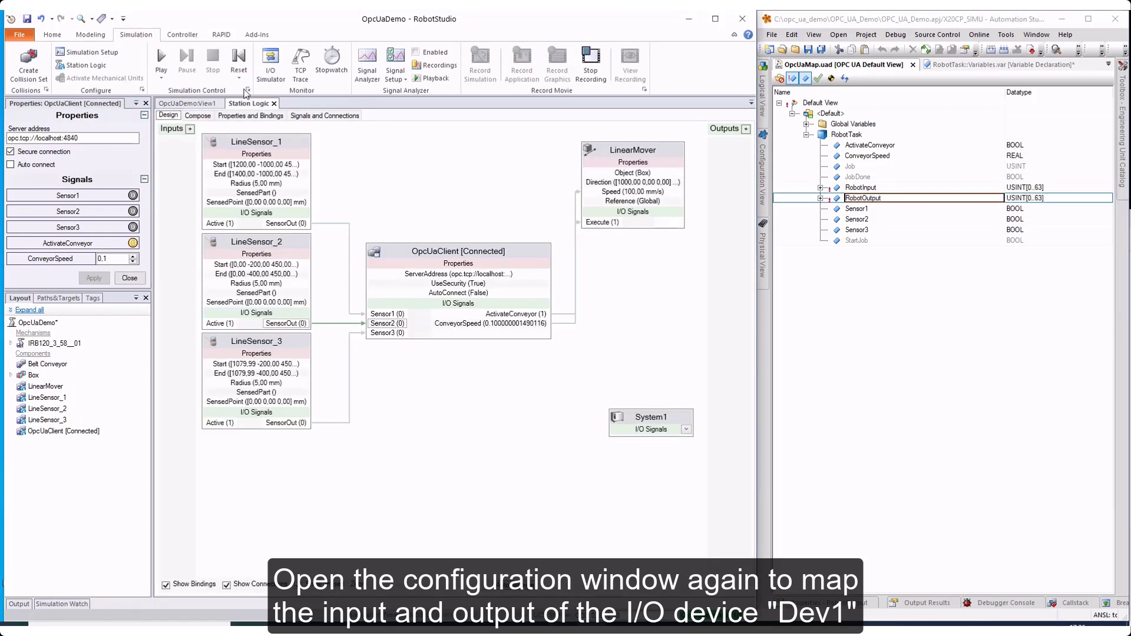
right_click(458, 254)
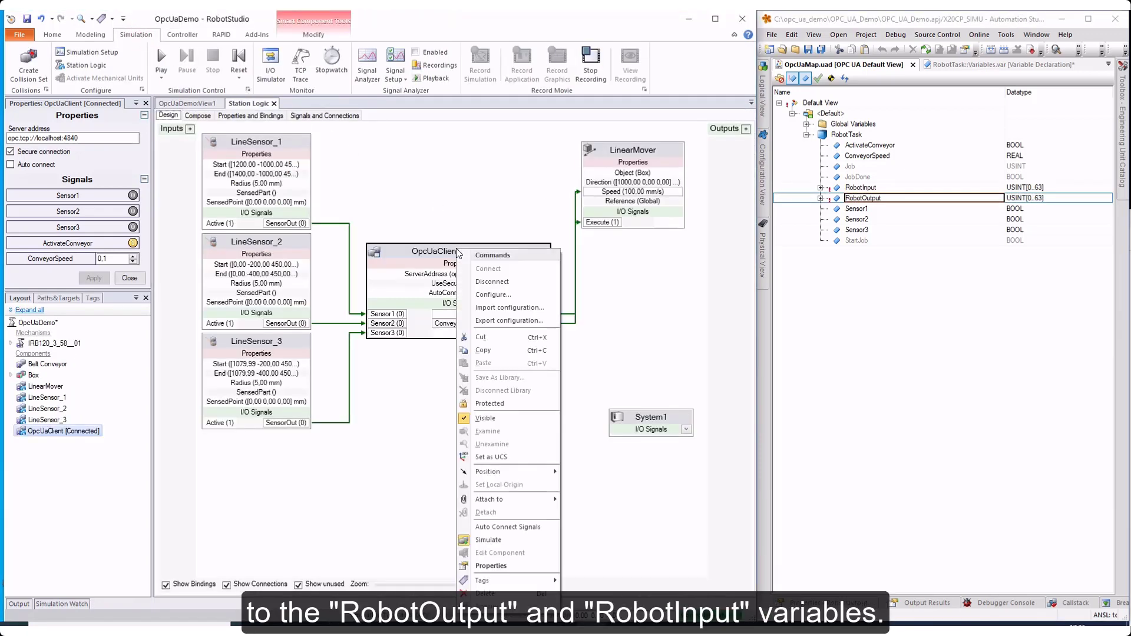
click(493, 295)
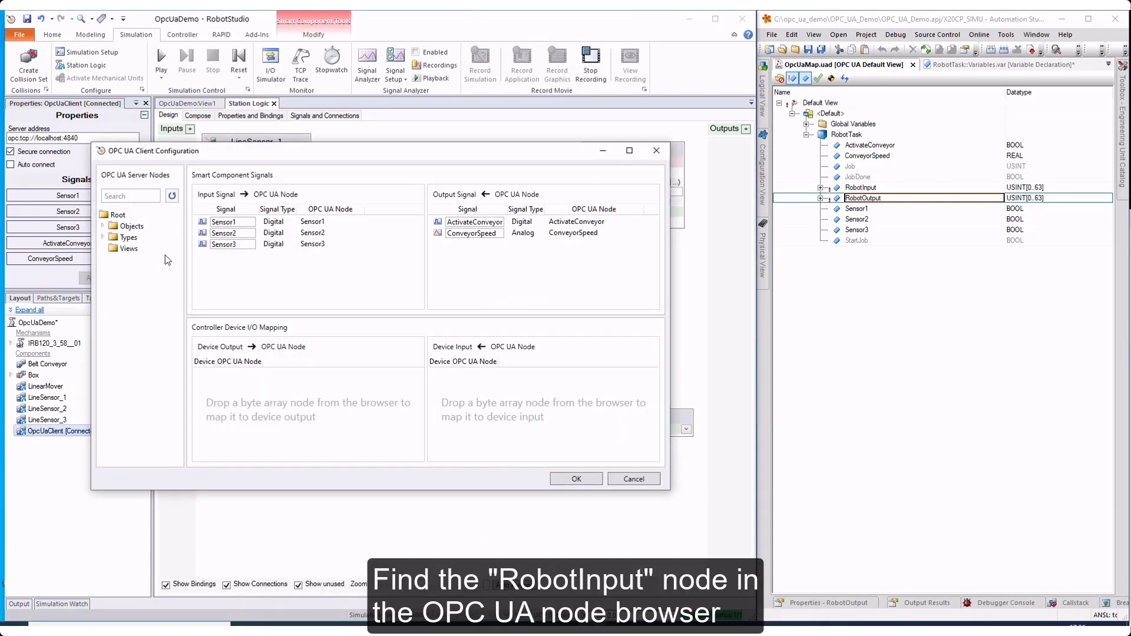
click(103, 227)
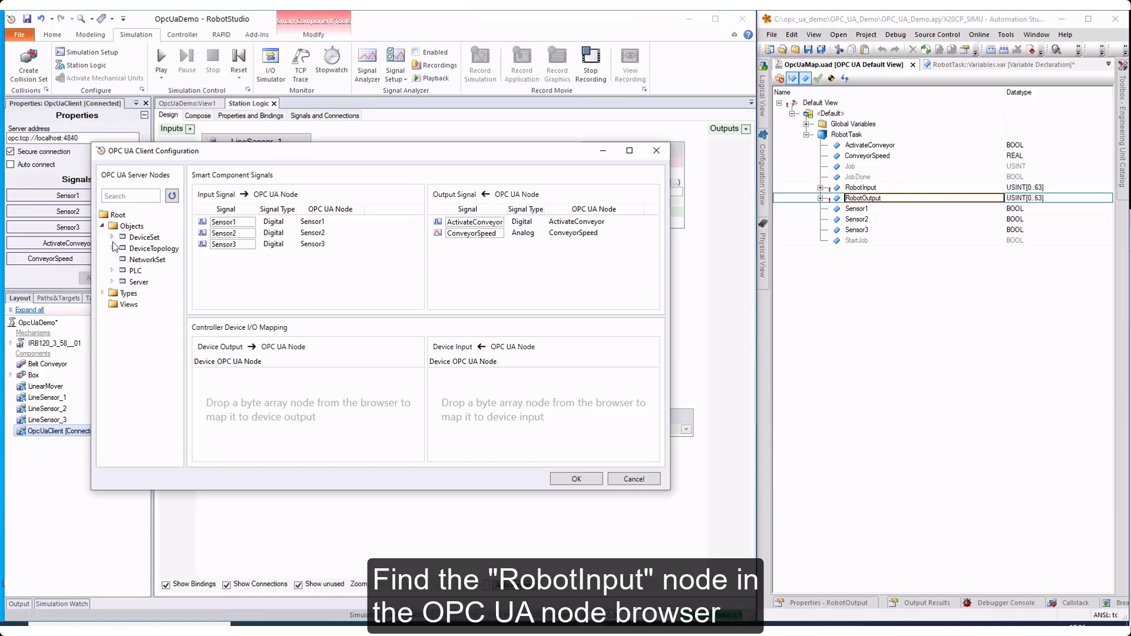
click(113, 270)
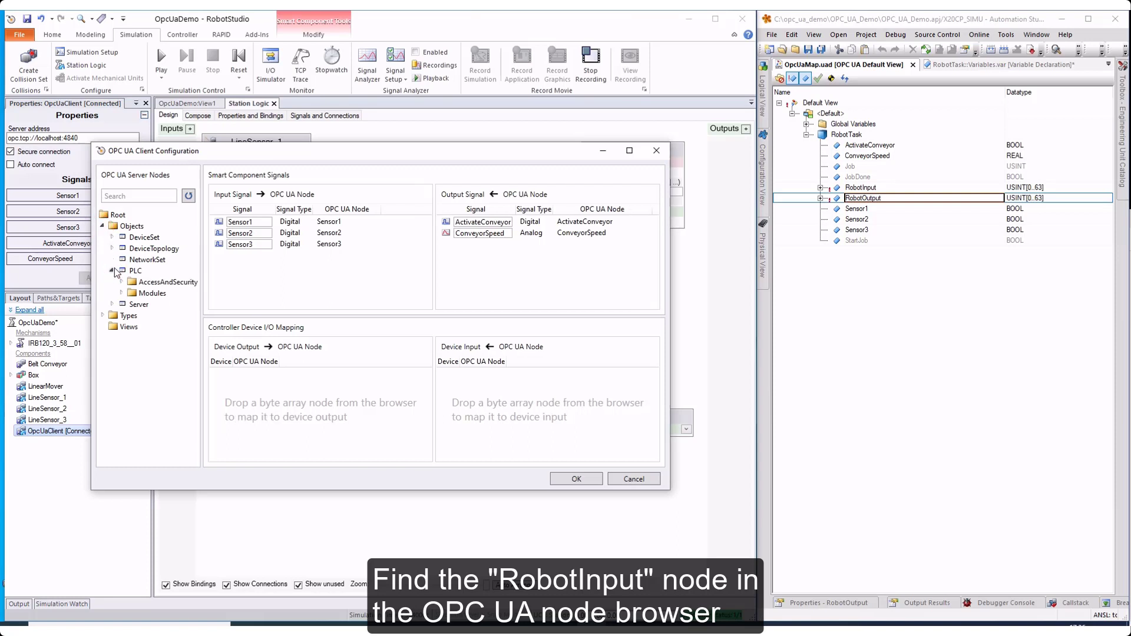
click(120, 293)
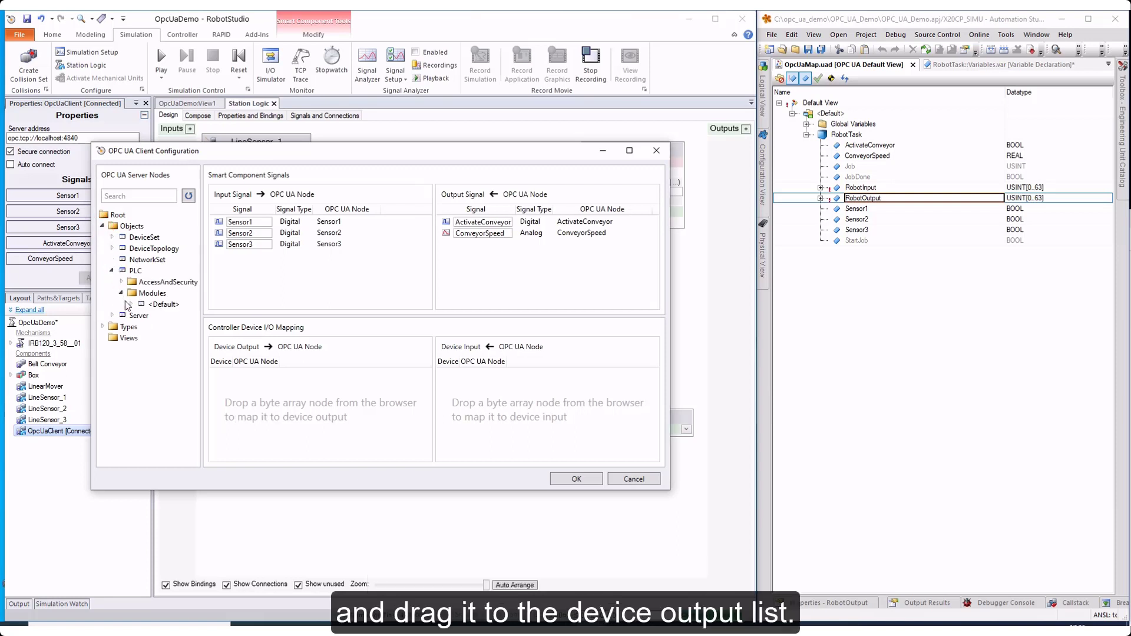
click(130, 304)
click(140, 315)
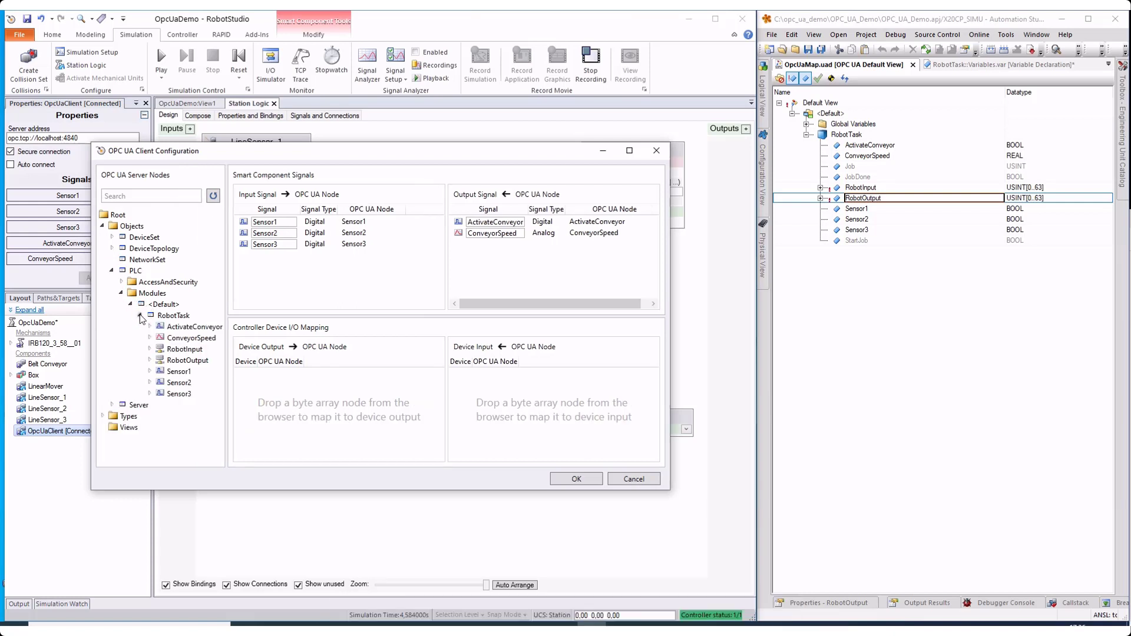
Step: Map the device output of Dev1 on System1 to the RobotInput node
drag(176, 349, 294, 403)
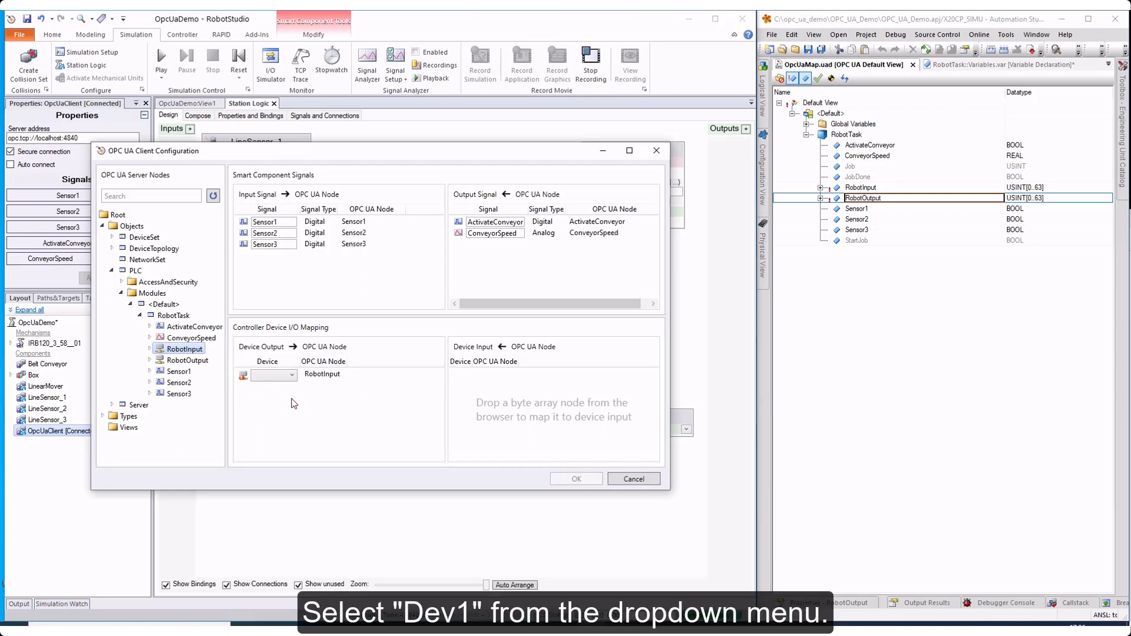
click(291, 375)
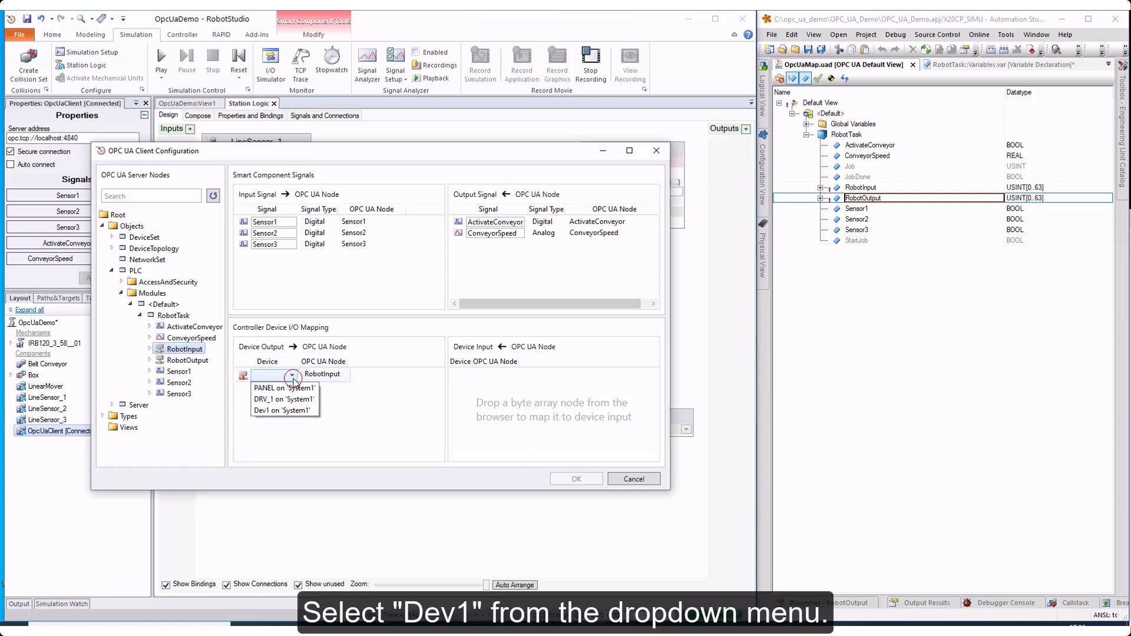
click(284, 410)
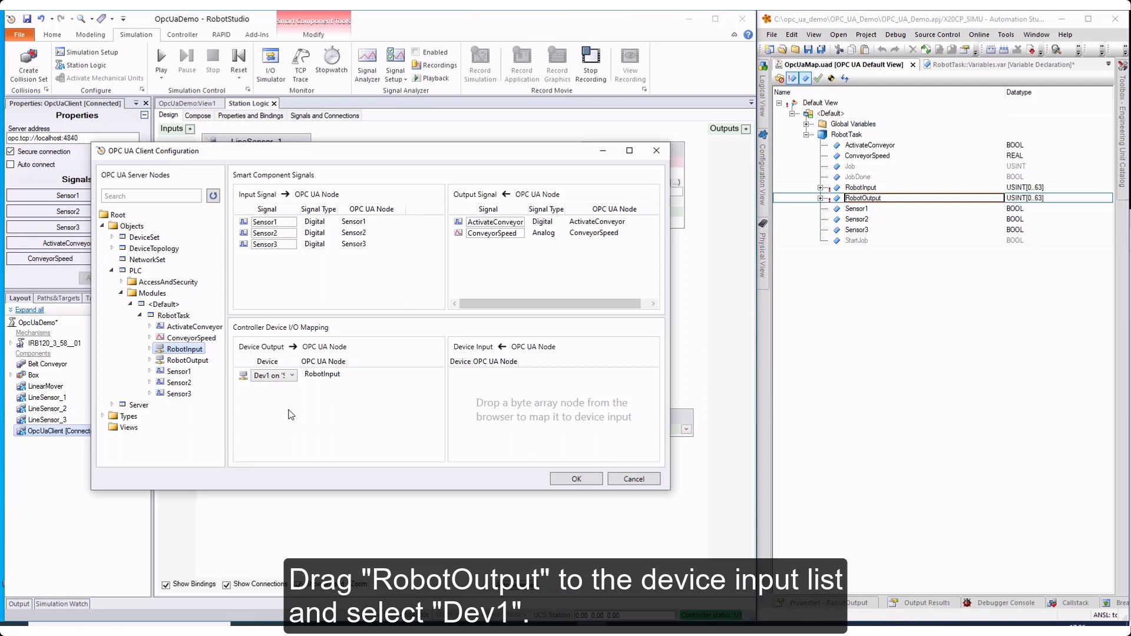
Step: Map the RobotOutput node to the device input of Dev1 on System1 and accept the OPC UA client configuration
click(194, 361)
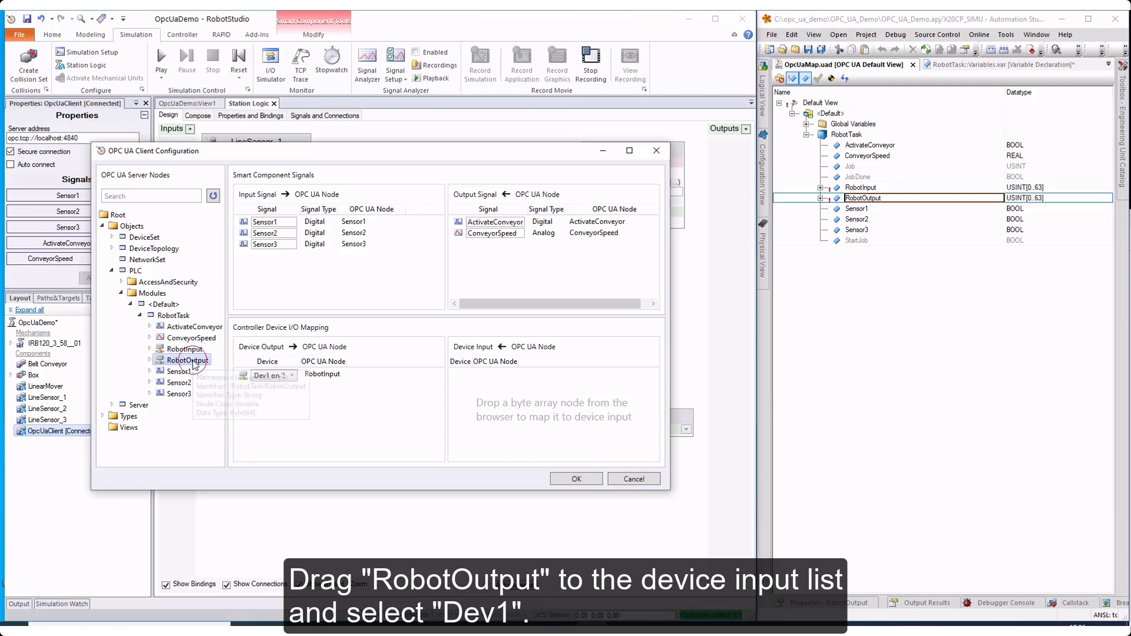
drag(194, 361, 486, 384)
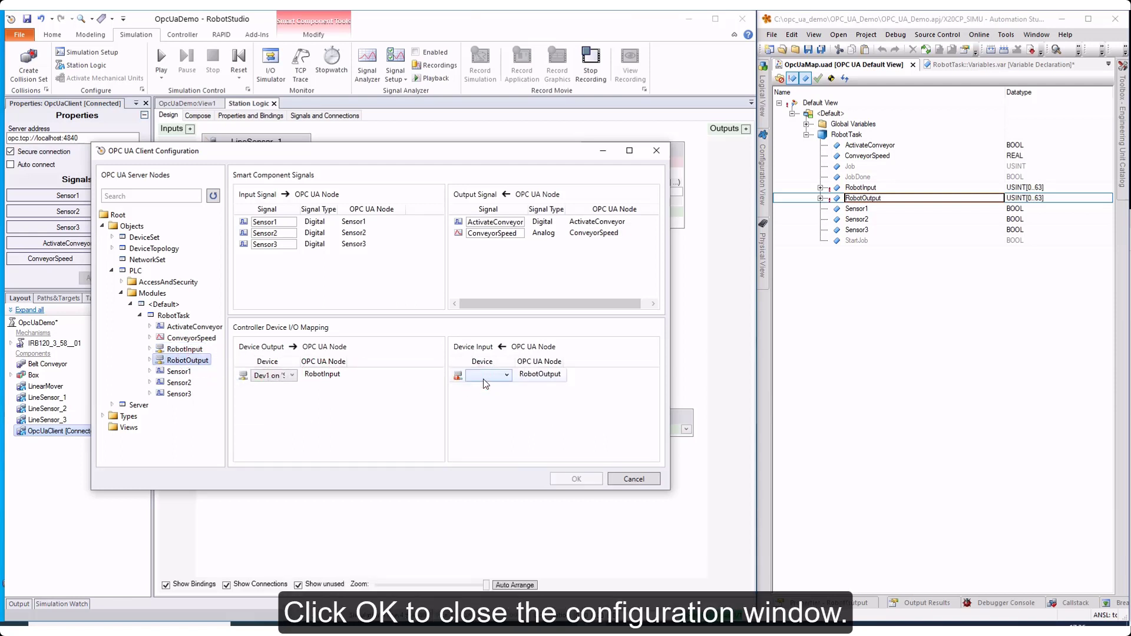
click(504, 377)
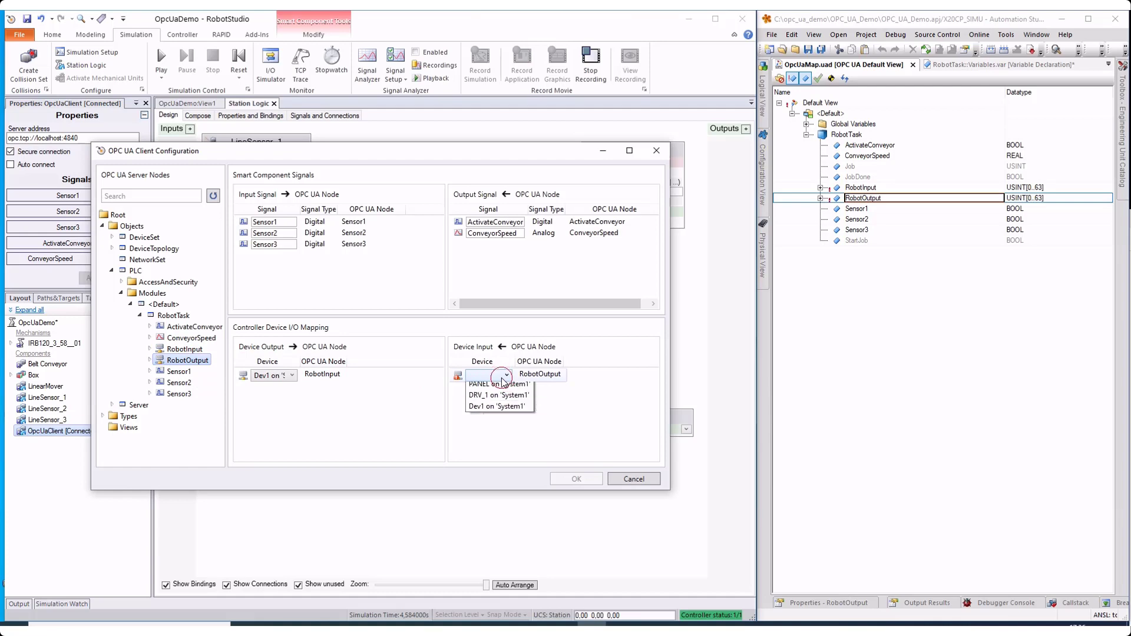
click(497, 411)
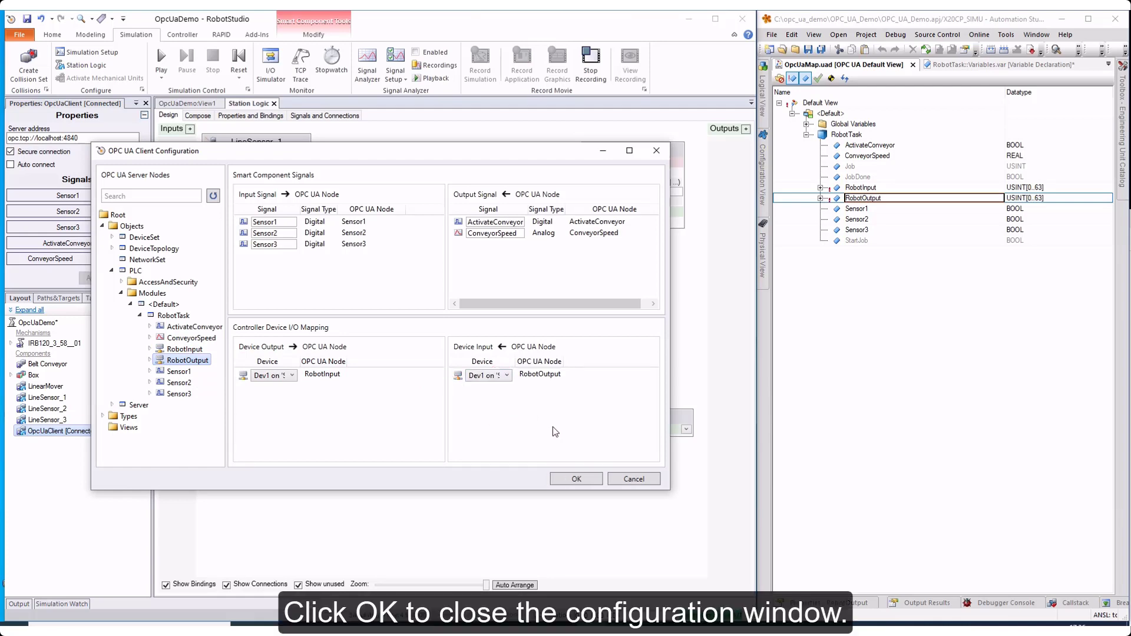
click(575, 479)
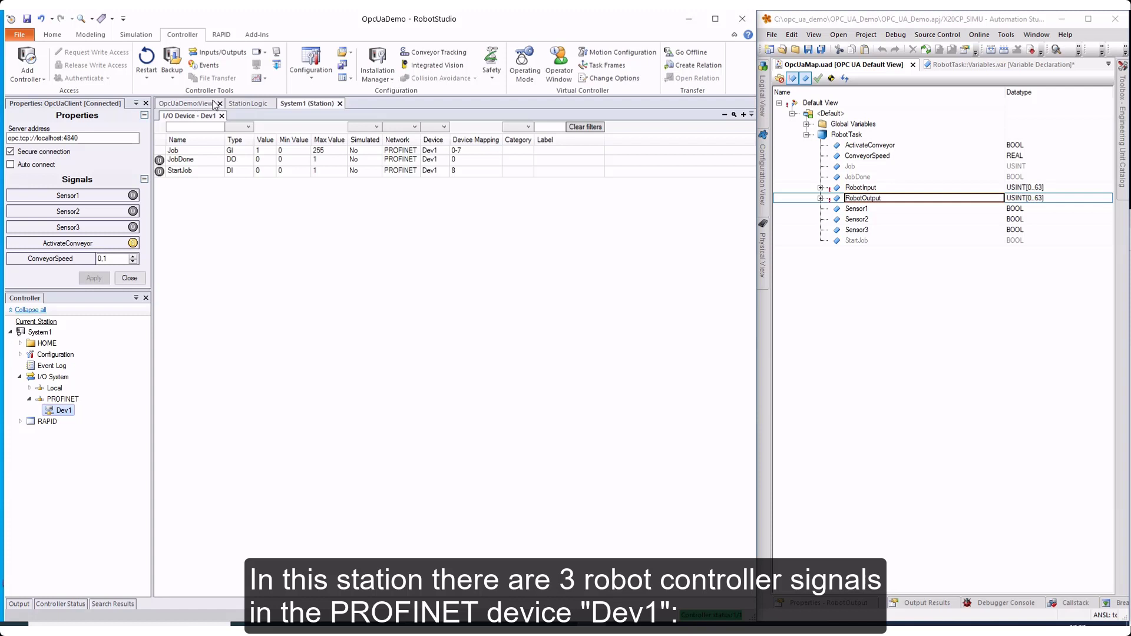
Step: Examine the Dev1 signals Job, JobDone and StartJob alongside their handling in the PLC program RobotTask::Main.st in Automation Studio
click(213, 152)
click(213, 161)
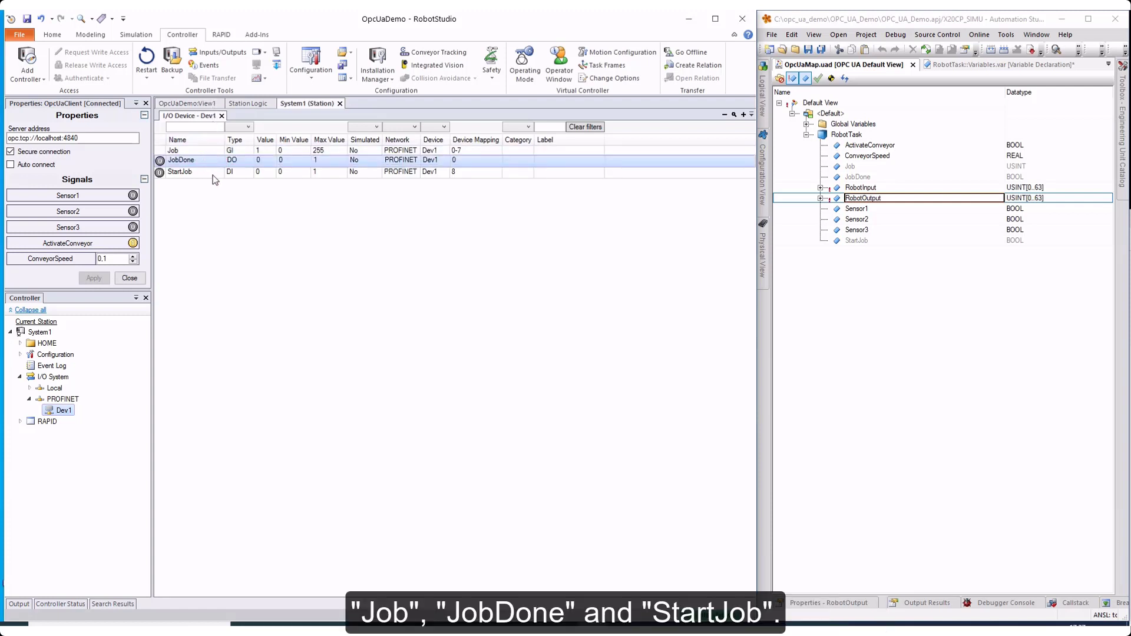
click(213, 174)
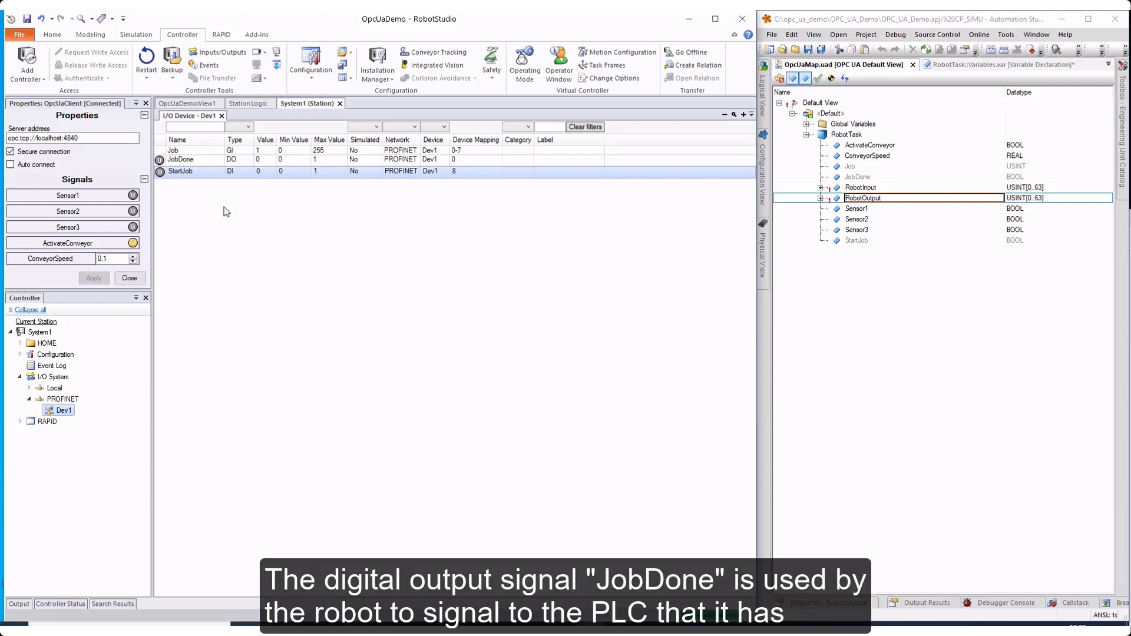
click(213, 162)
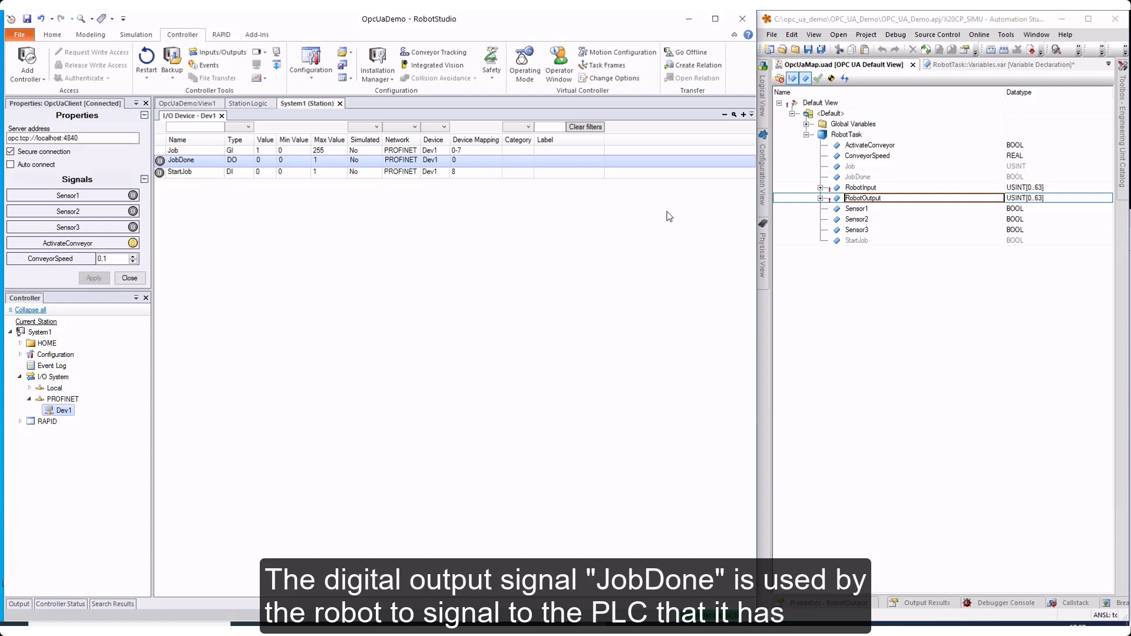
click(1109, 64)
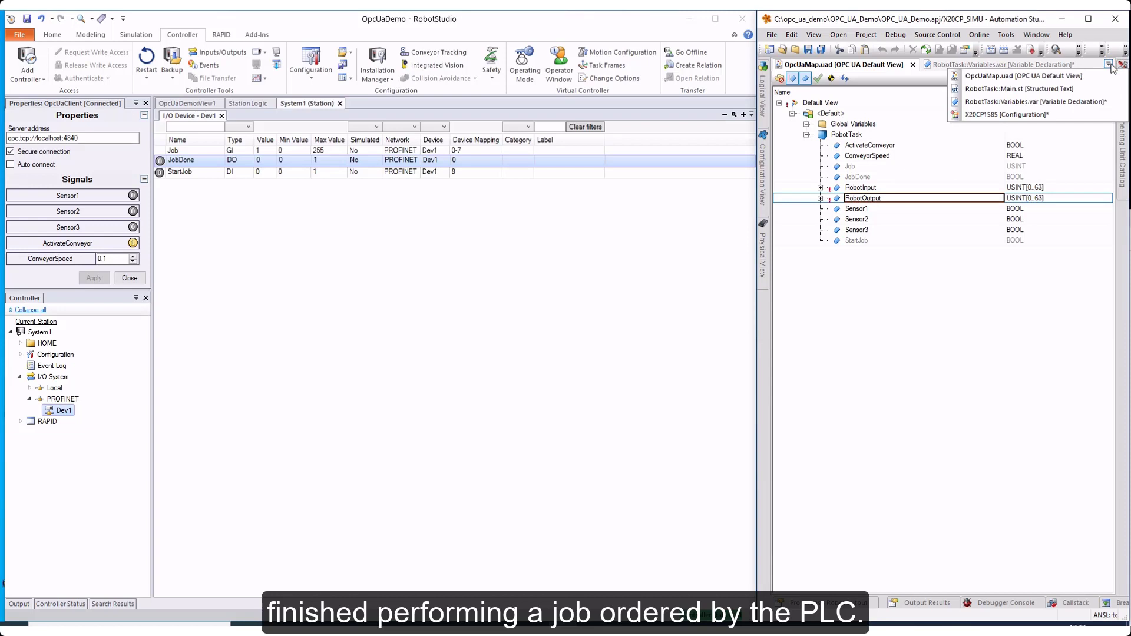
click(1095, 89)
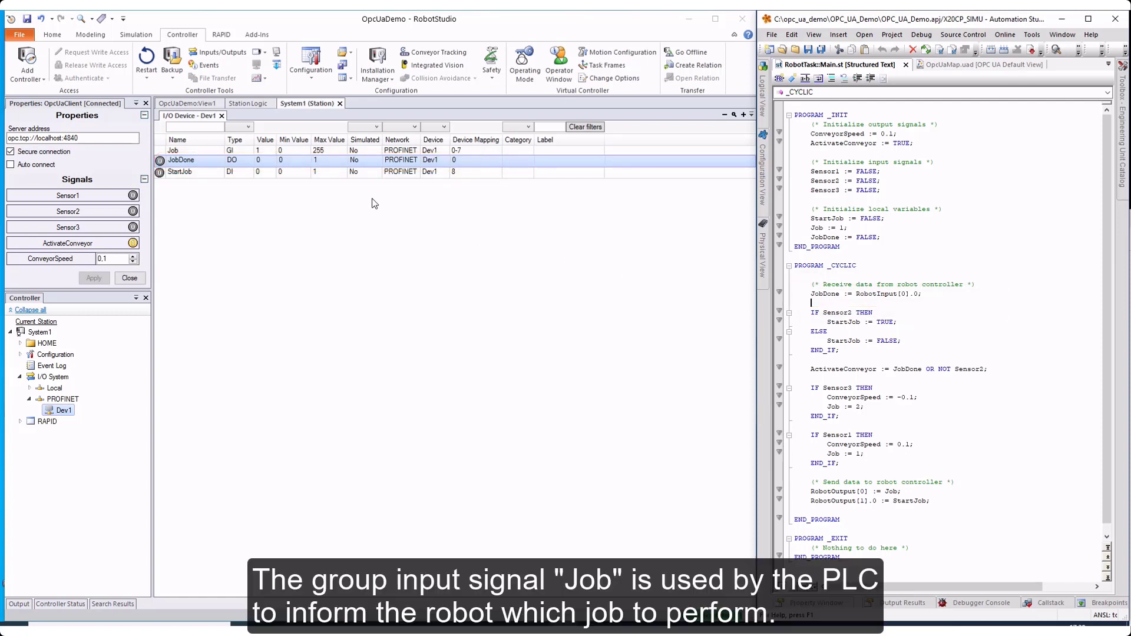
click(200, 151)
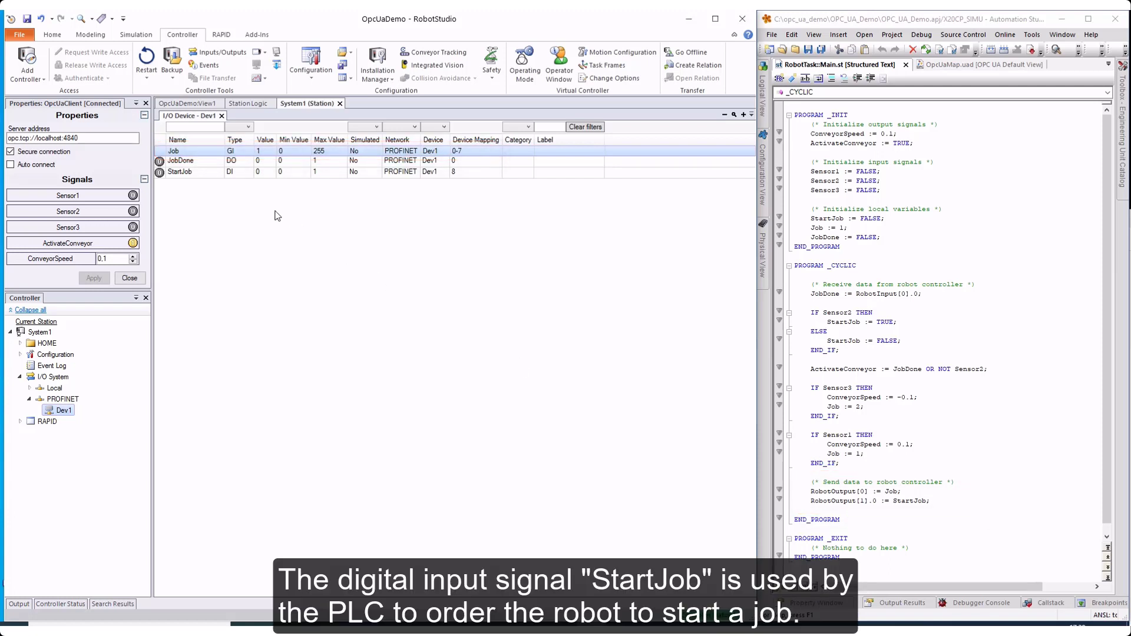
click(216, 172)
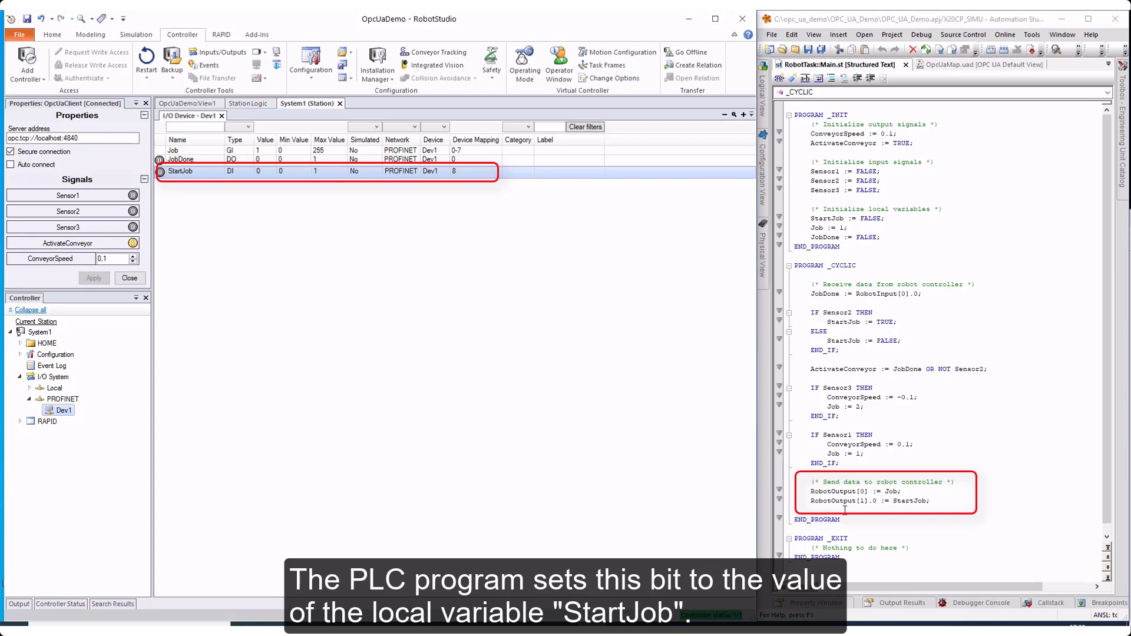
click(901, 510)
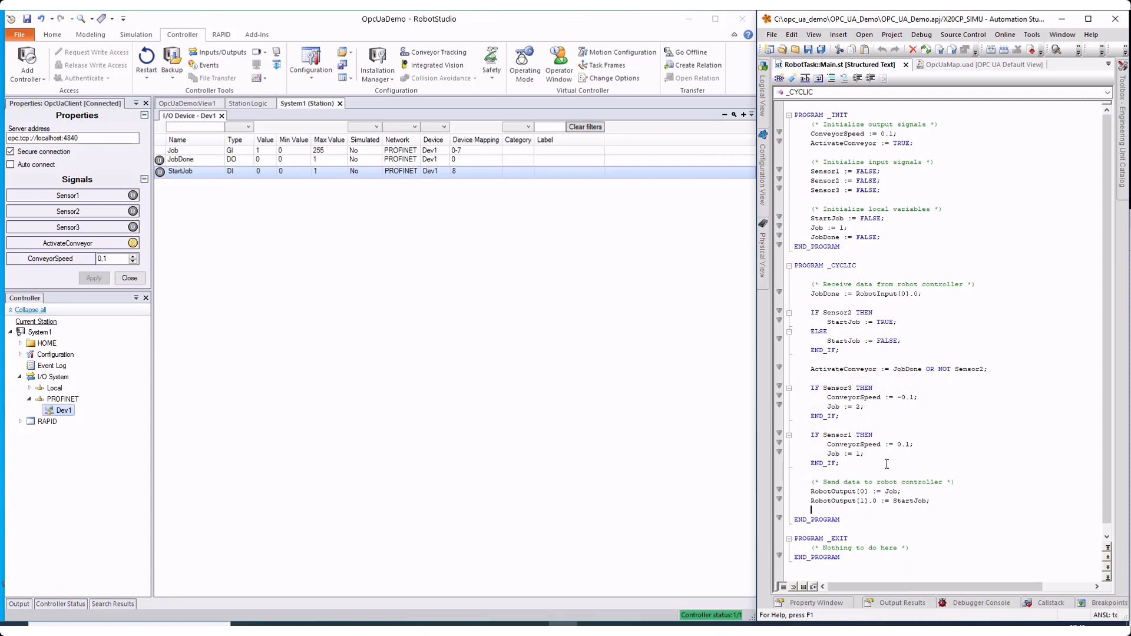
Step: In RobotStudio, open the RAPID procedure main in Module1 of T_ROB1 and examine how its loop uses StartJob, Job and JobDone
click(20, 422)
click(30, 434)
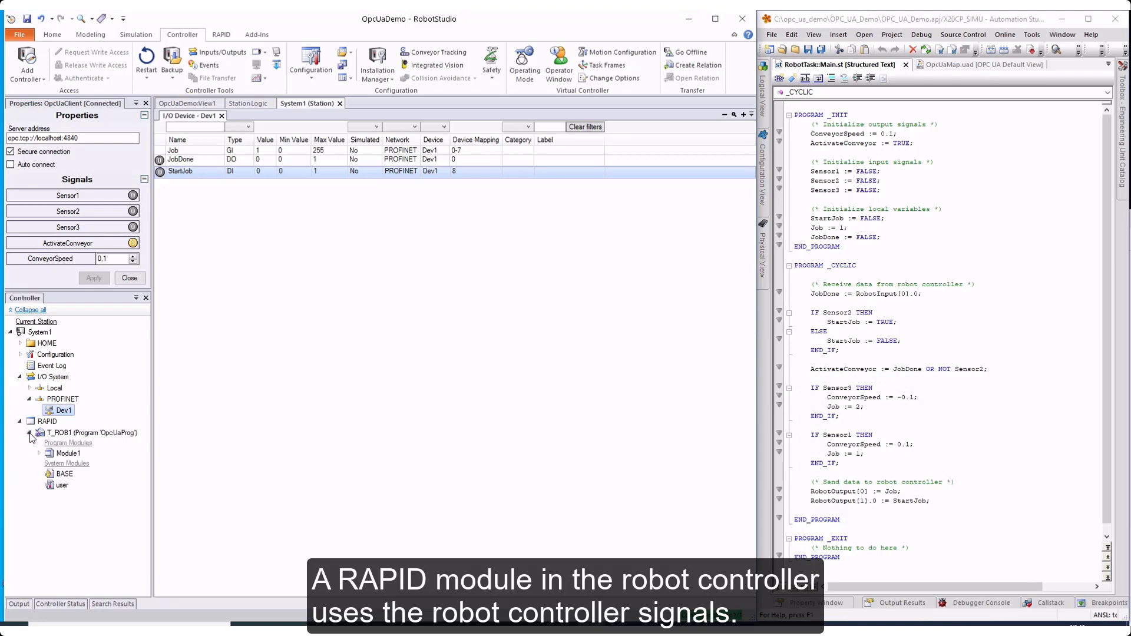
click(39, 453)
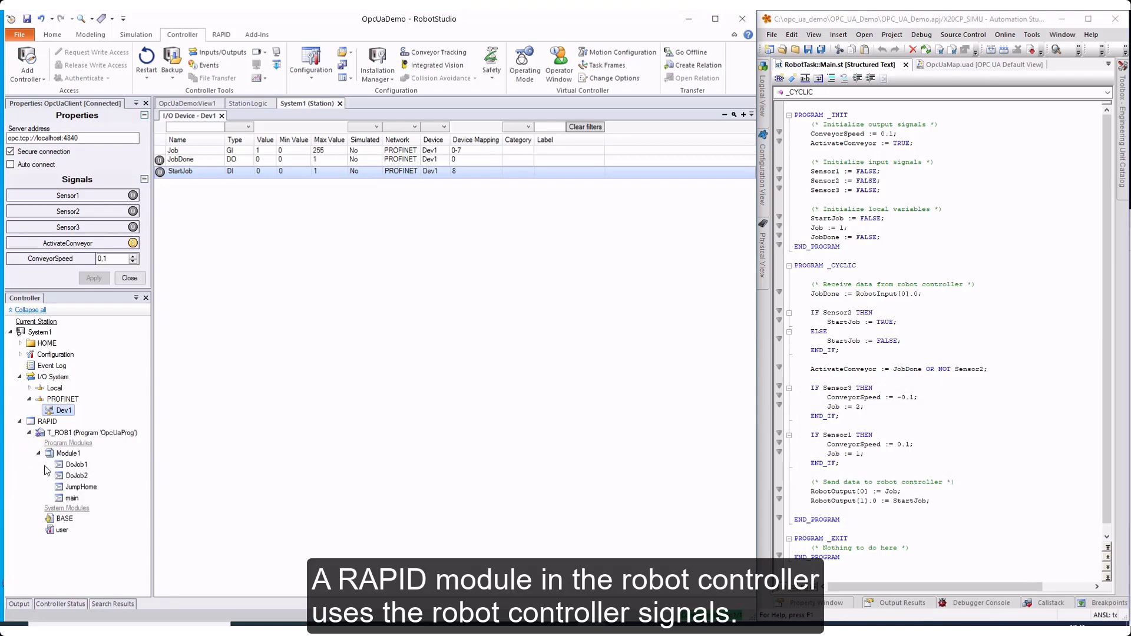
double_click(71, 498)
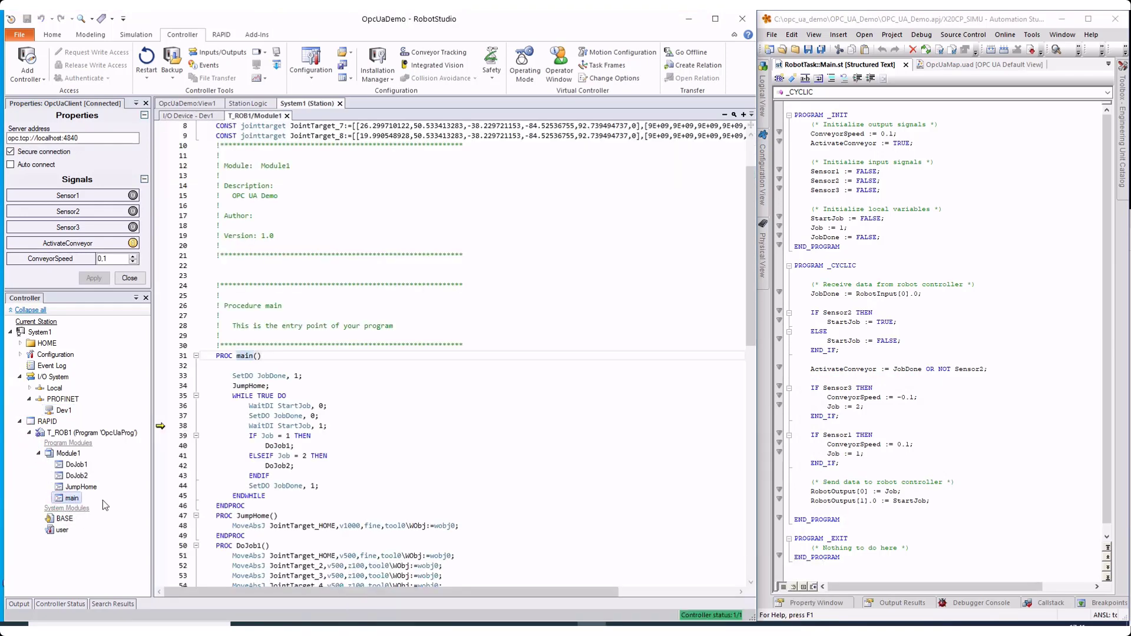
scroll(531, 464, down, 4)
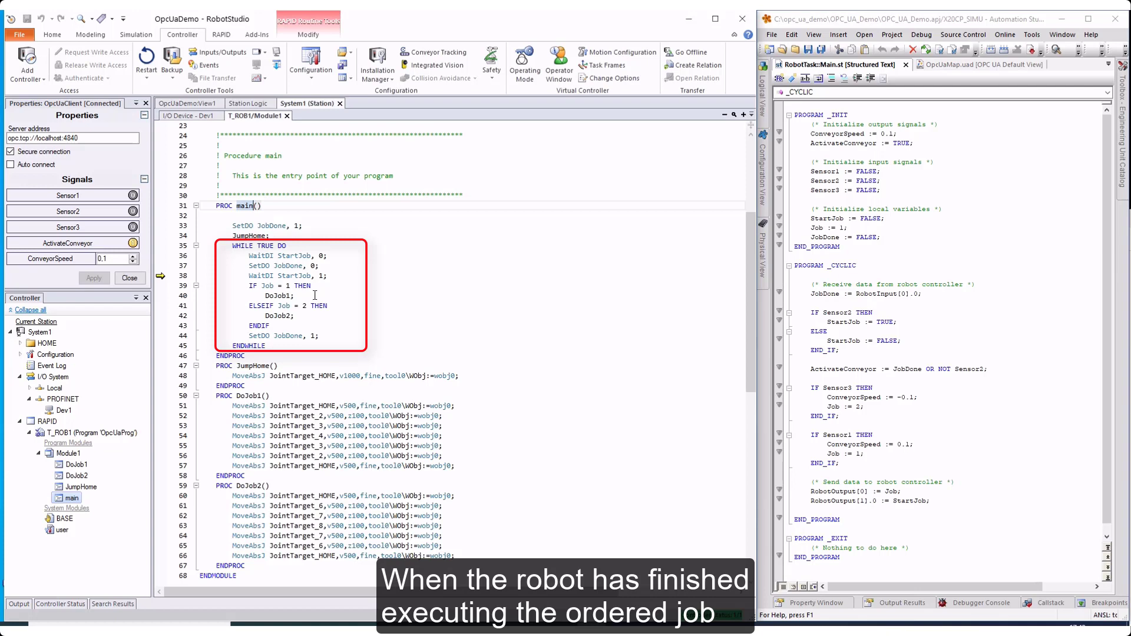
click(291, 335)
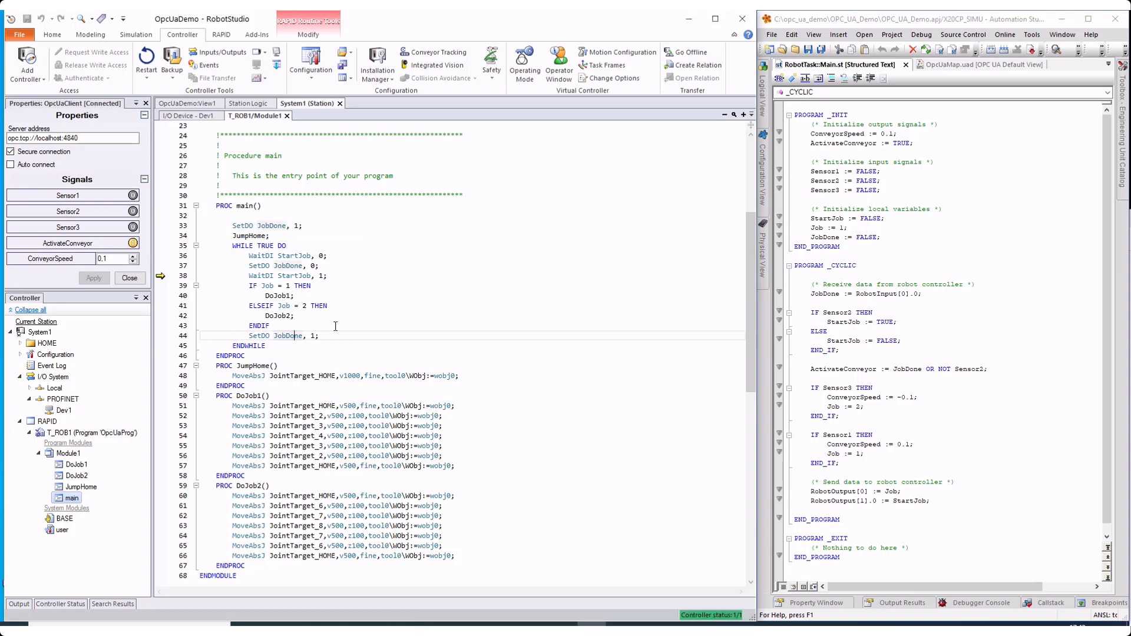
Step: Switch to Automation Studio, turn on monitor mode and keep the RobotTask::Main.st watch window docked open beside the code
click(1055, 52)
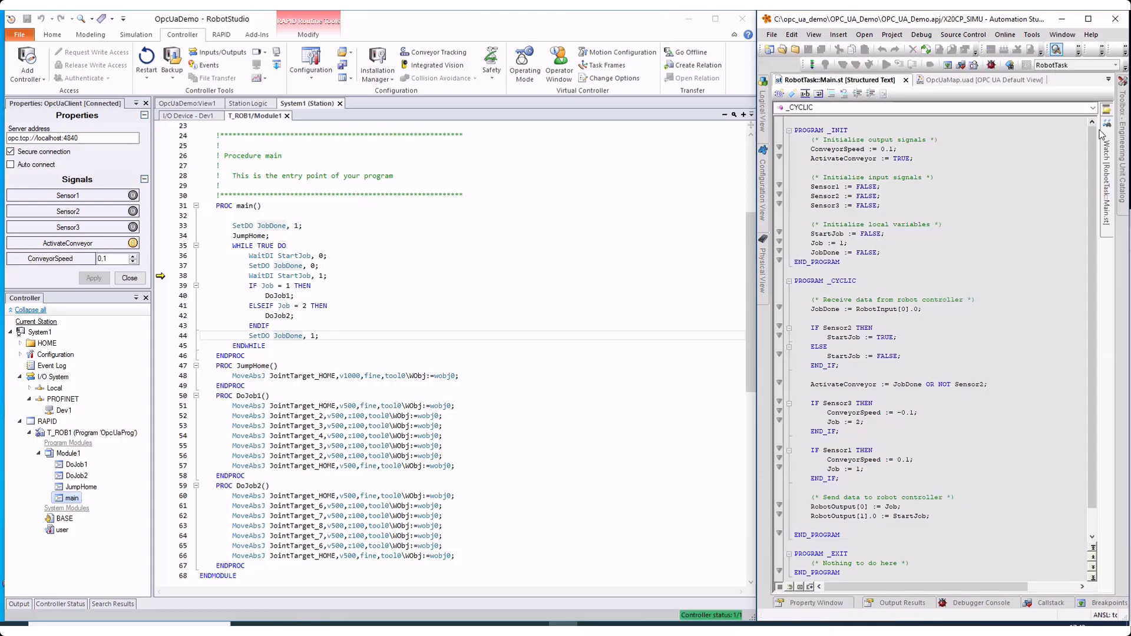
click(1107, 153)
click(1084, 109)
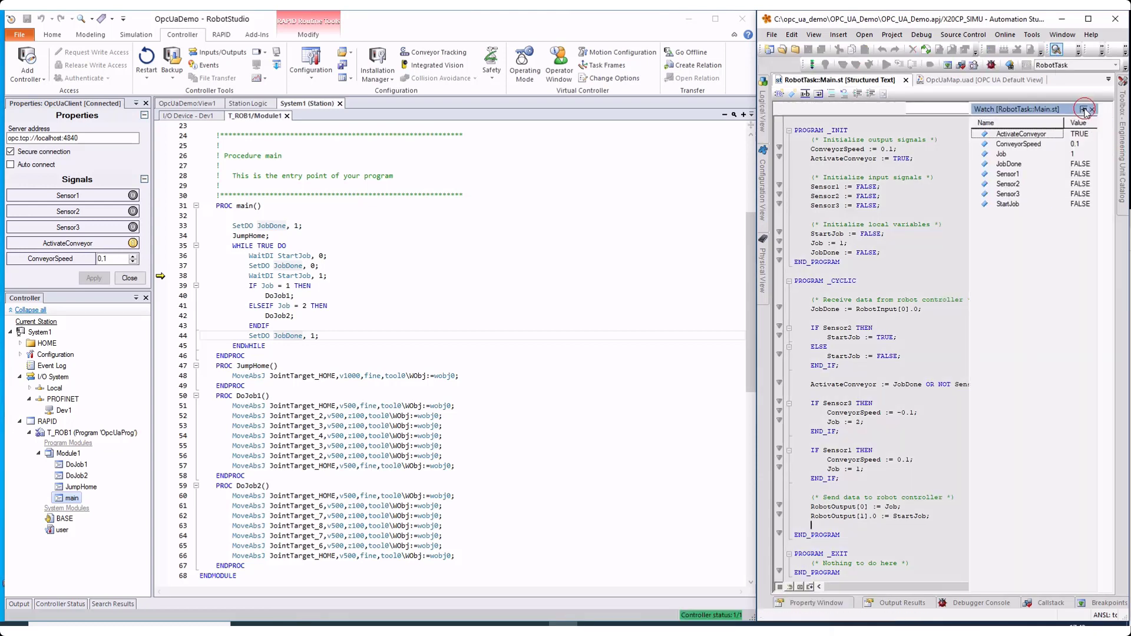
Step: Switch to RobotStudio and display the 3D station view OpcUaDemo:View1
click(84, 36)
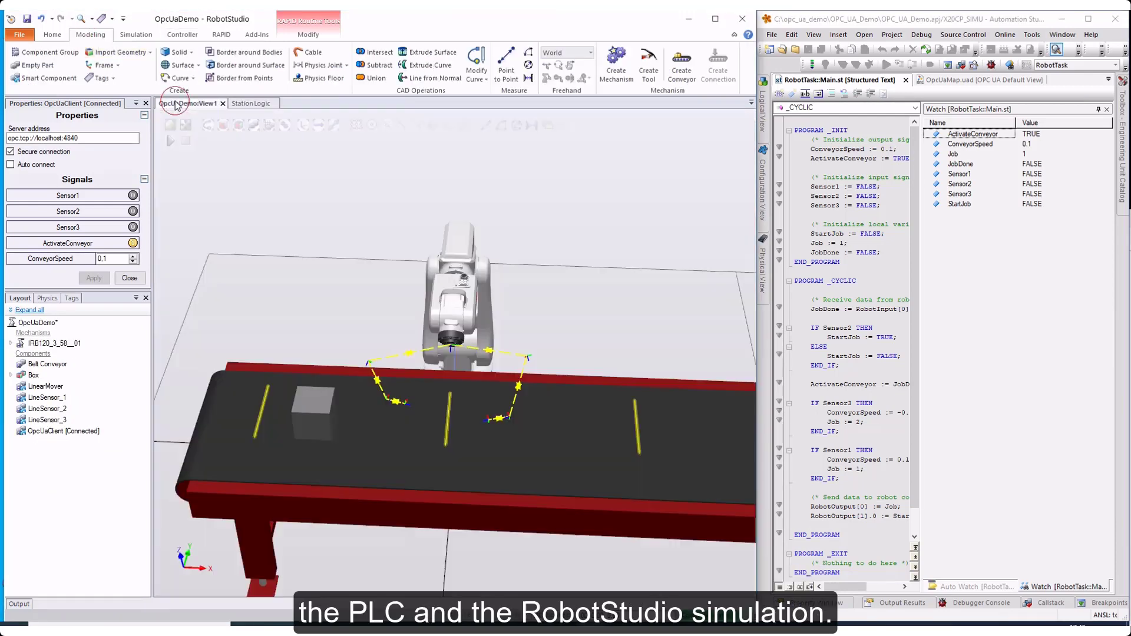
click(176, 104)
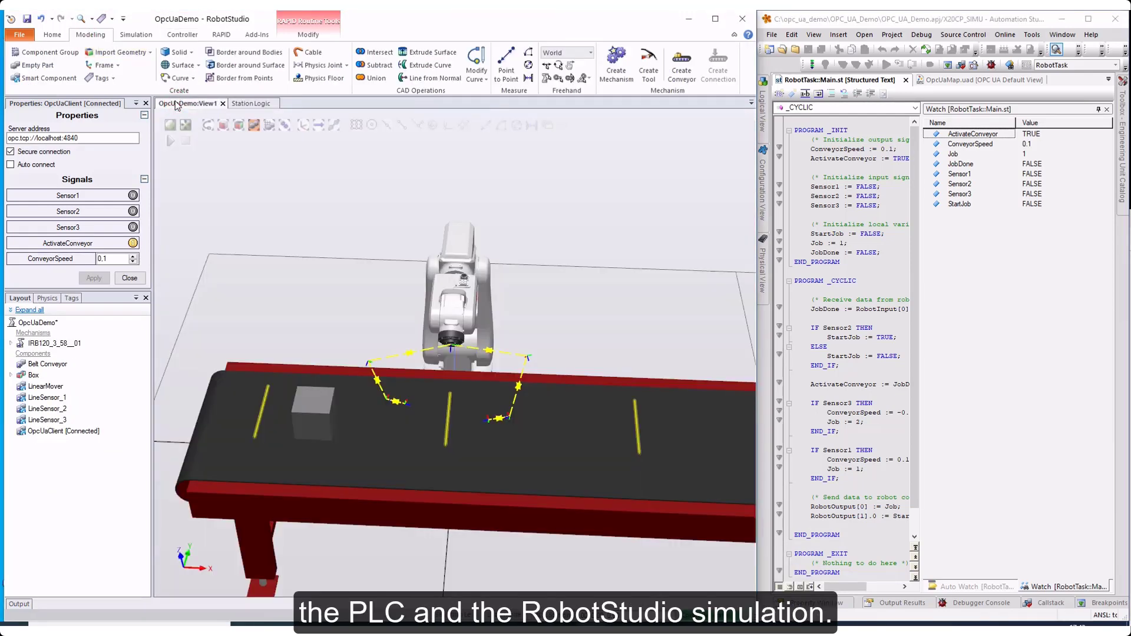